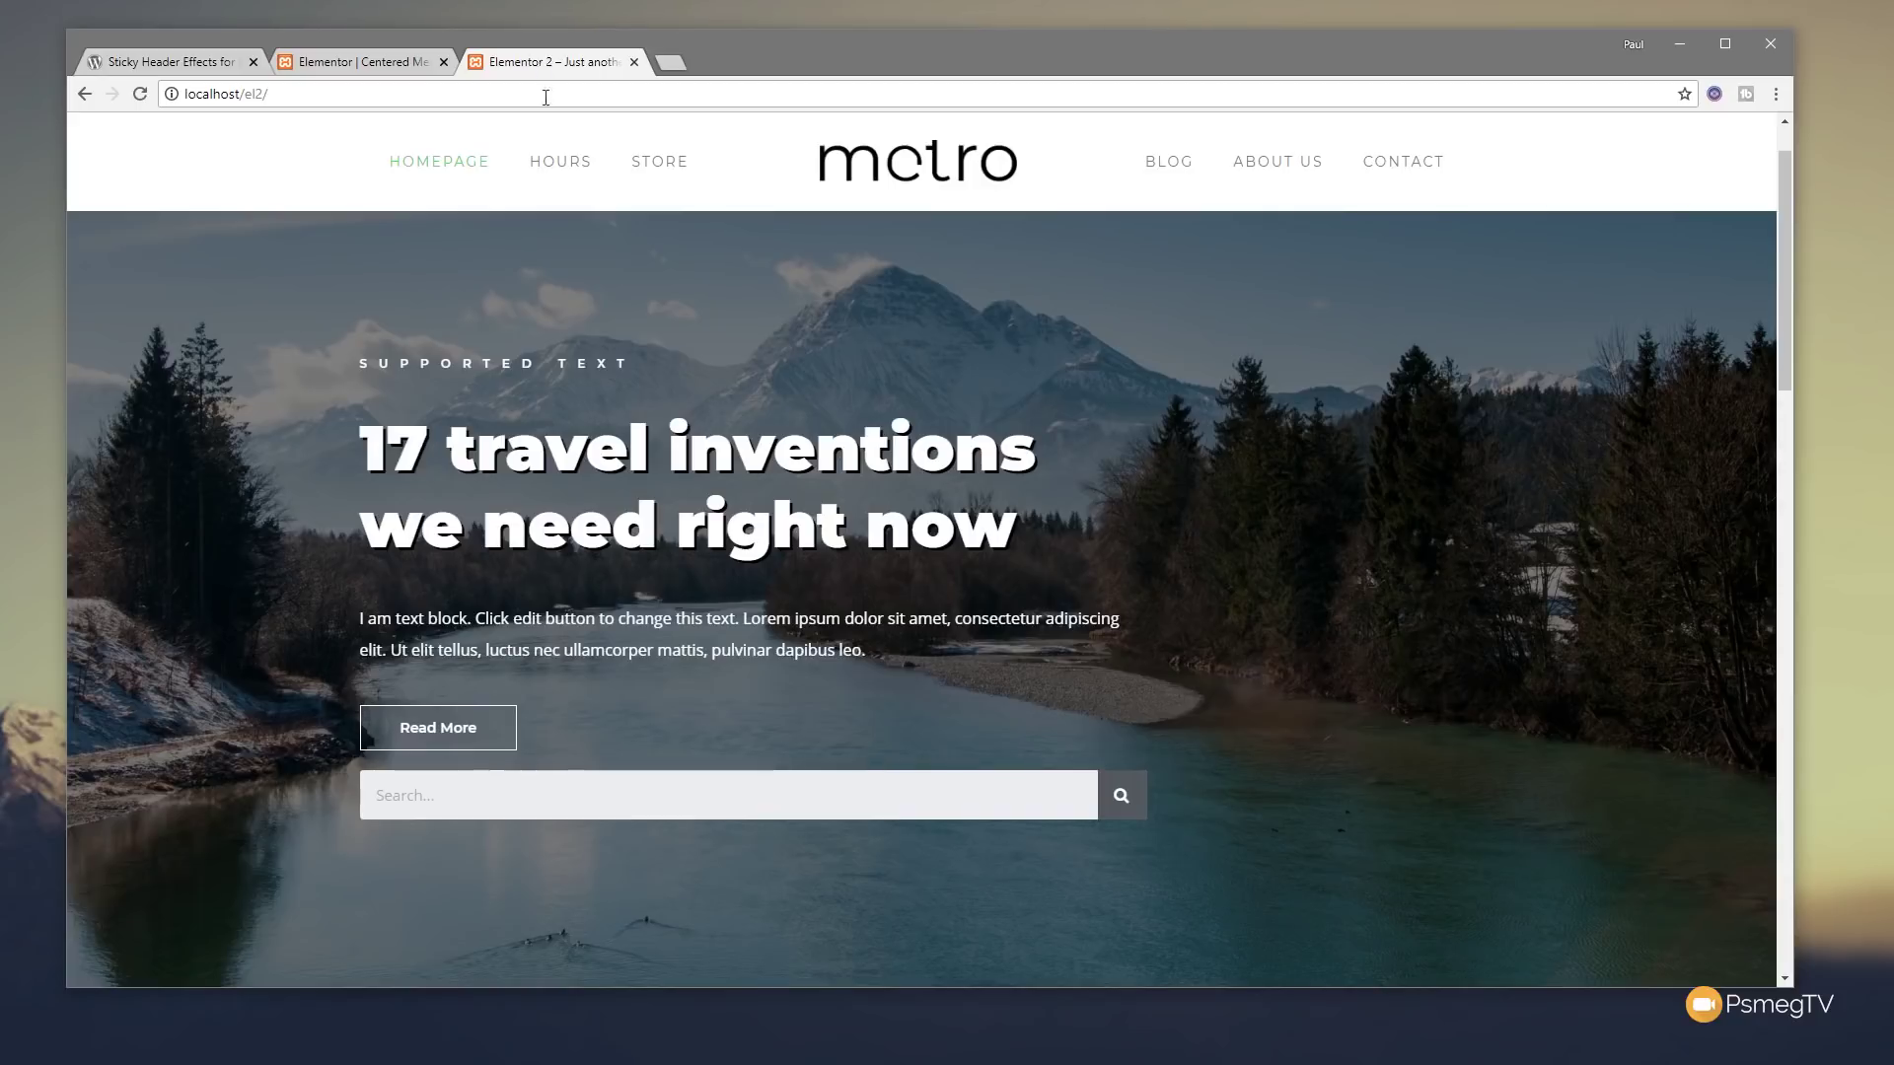
- Review the Sticky Header Effects for Elementor plugin page, then go back to the header template editor
scroll(1662, 643, up, 1)
scroll(1696, 572, down, 5)
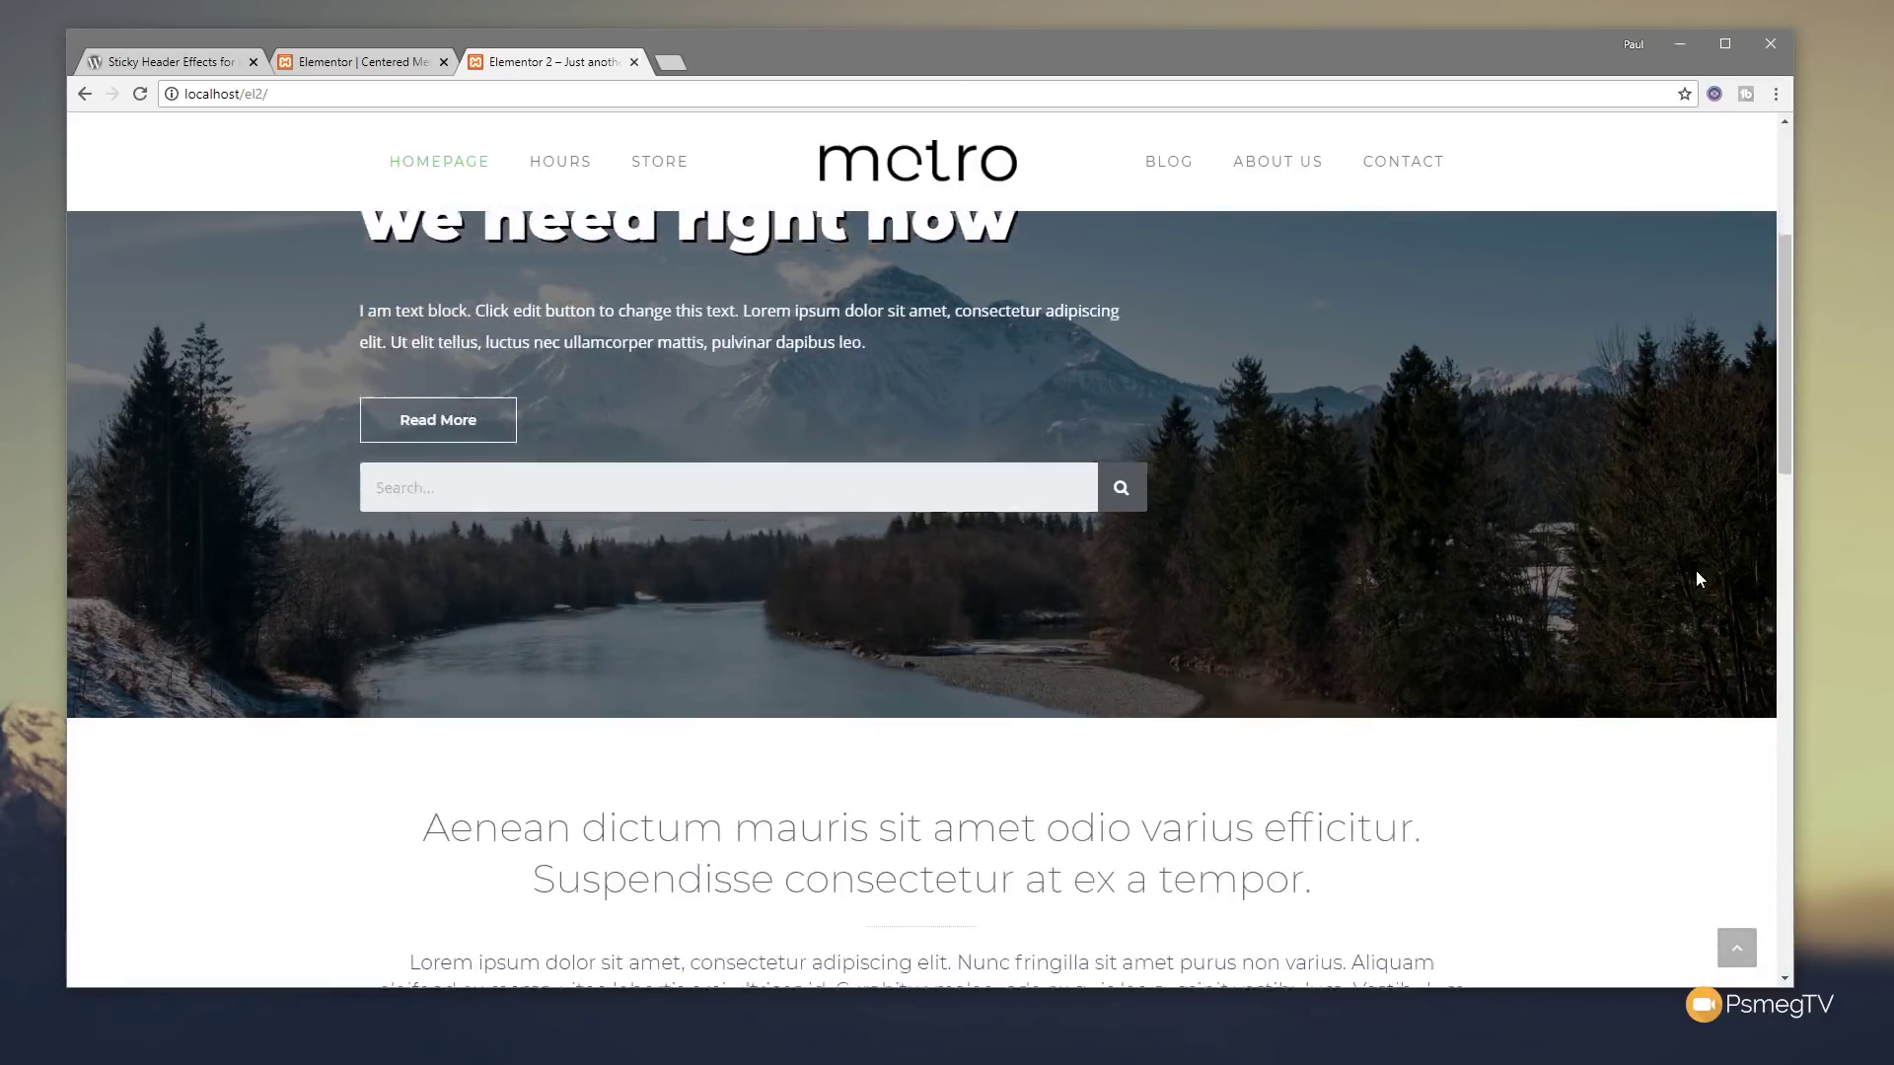
scroll(1700, 580, up, 5)
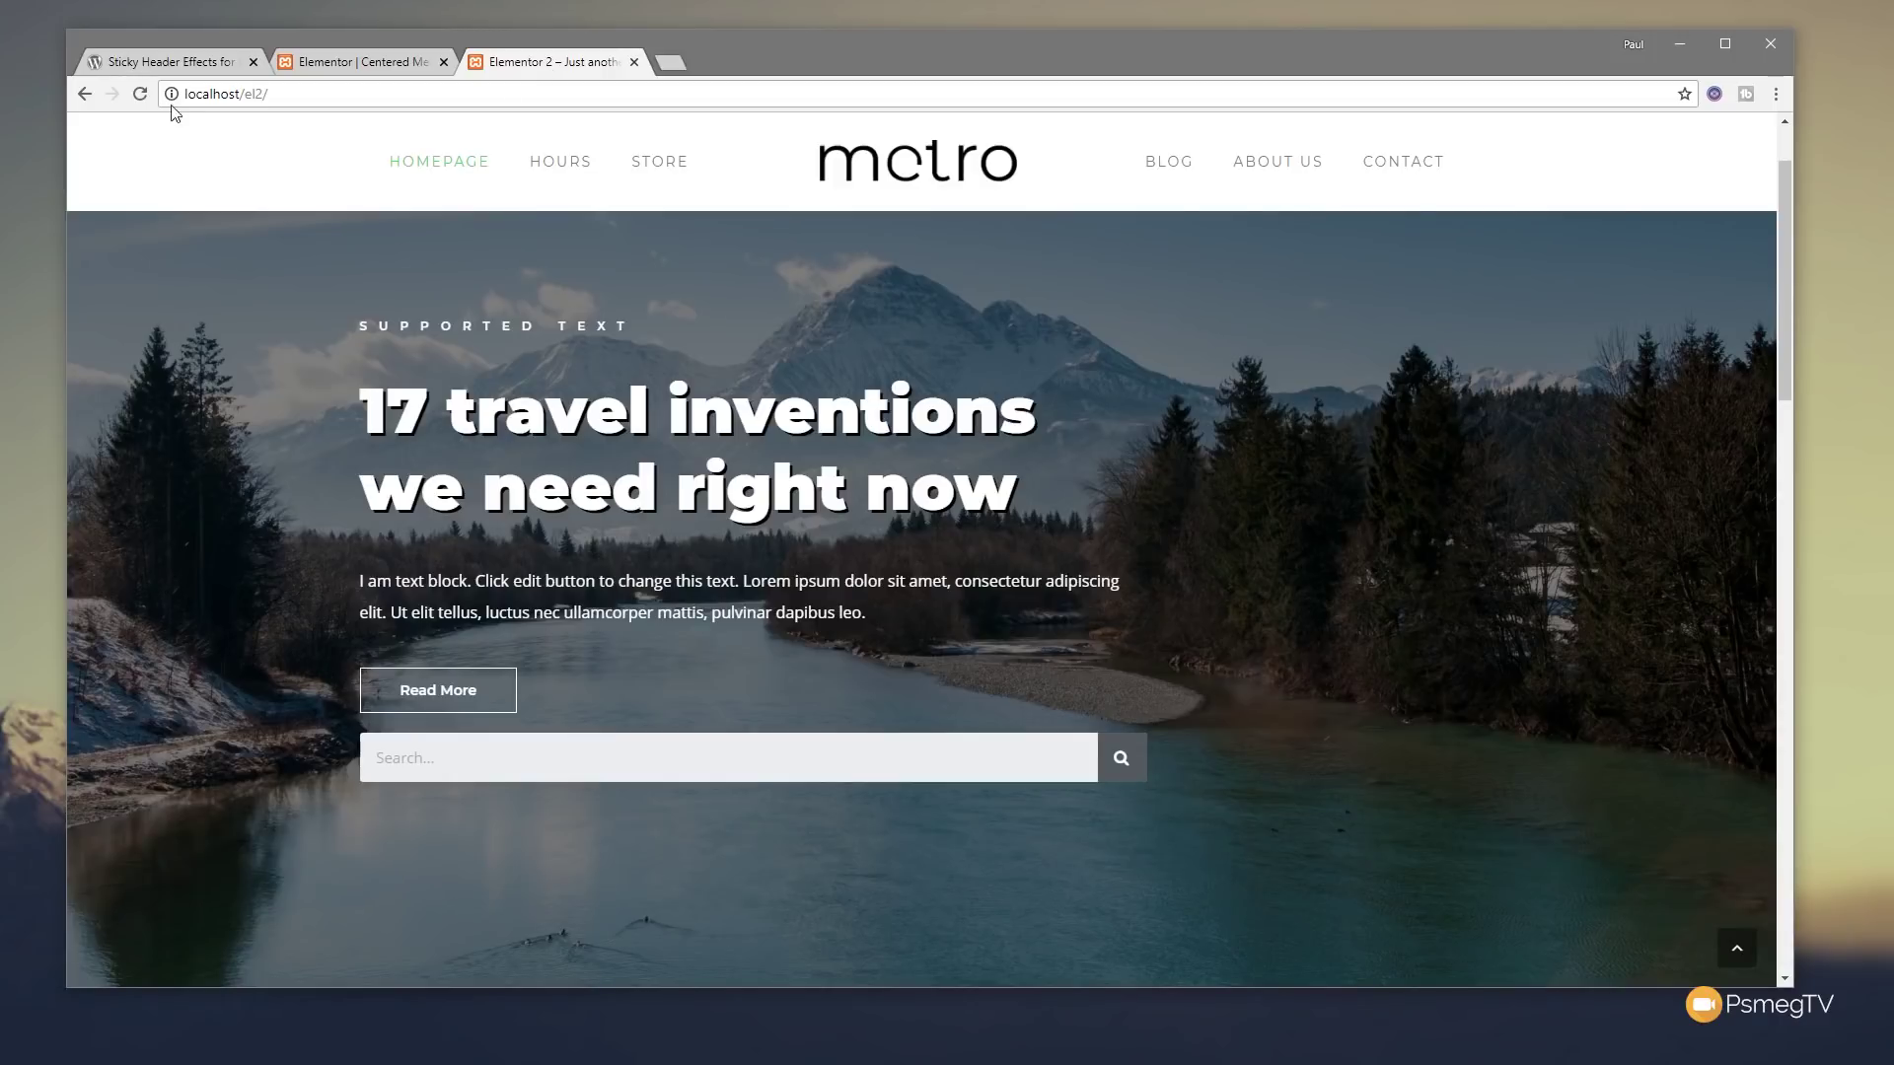
click(170, 67)
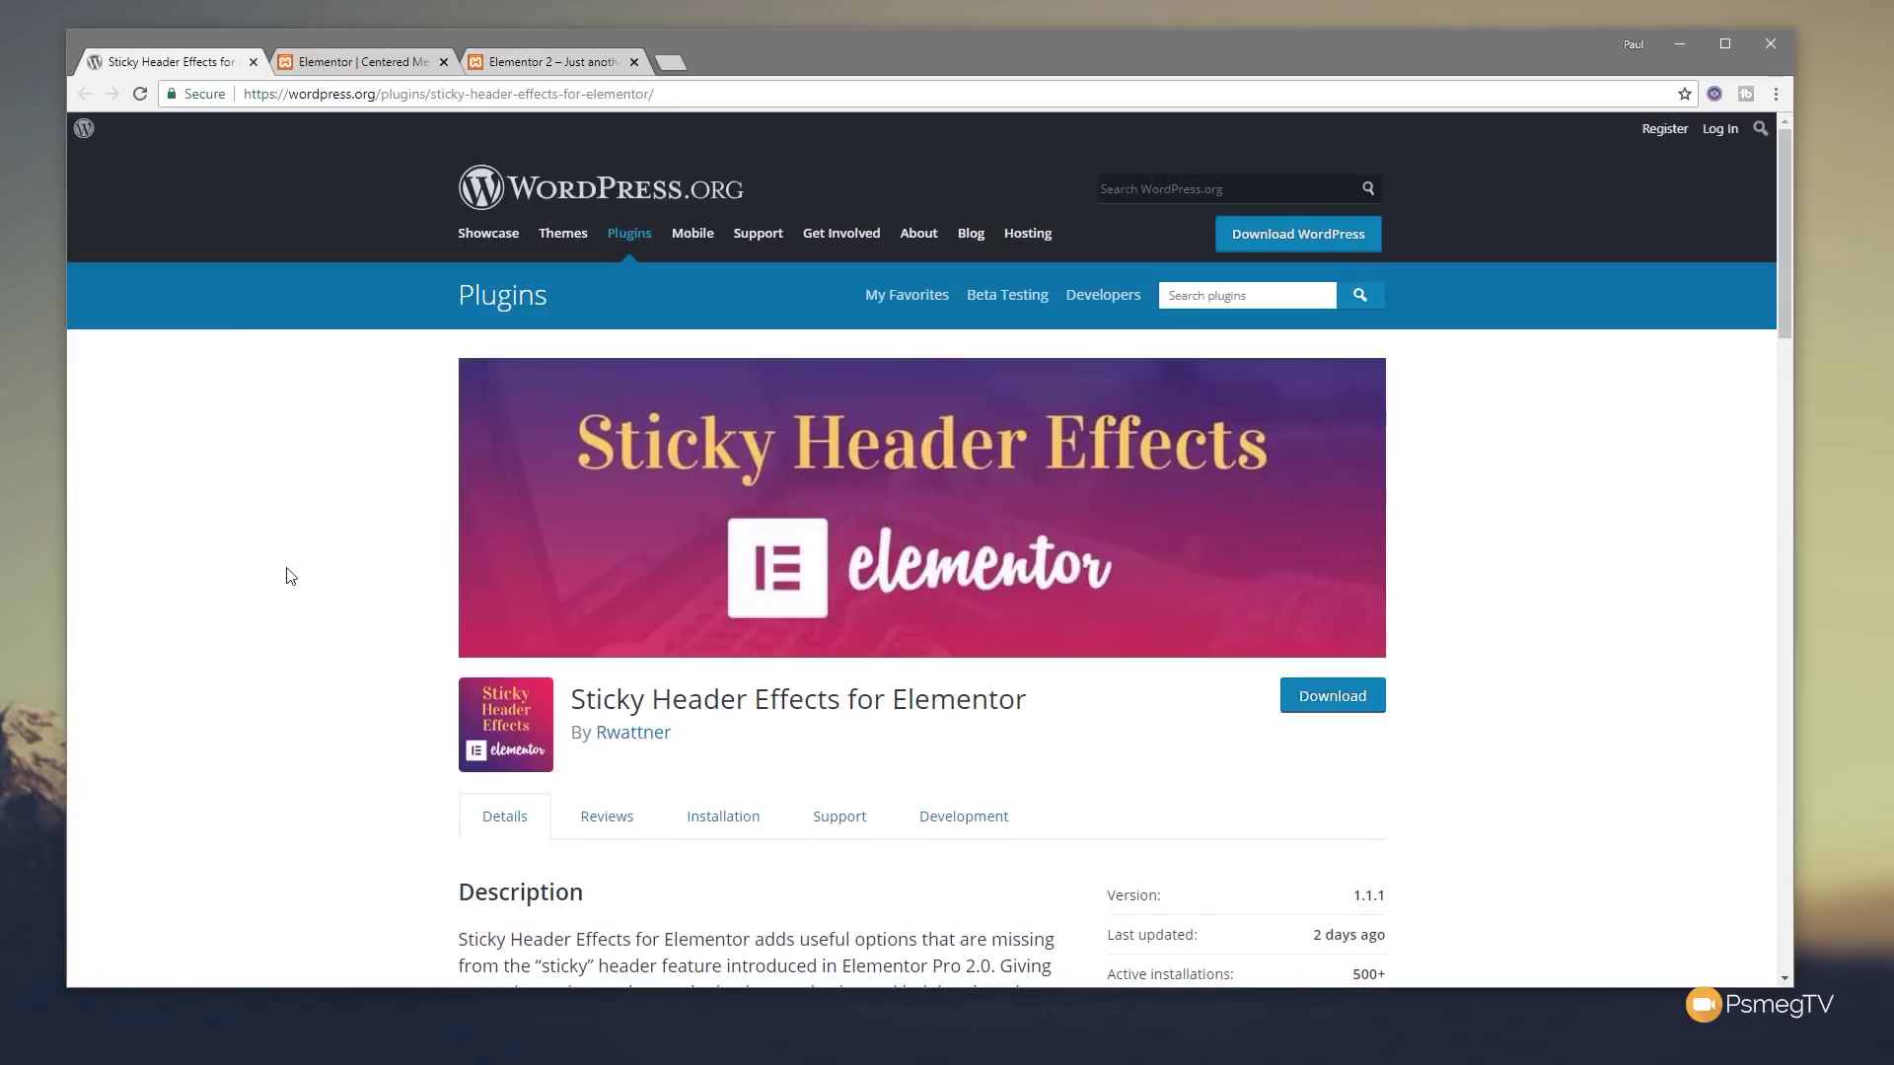
click(354, 63)
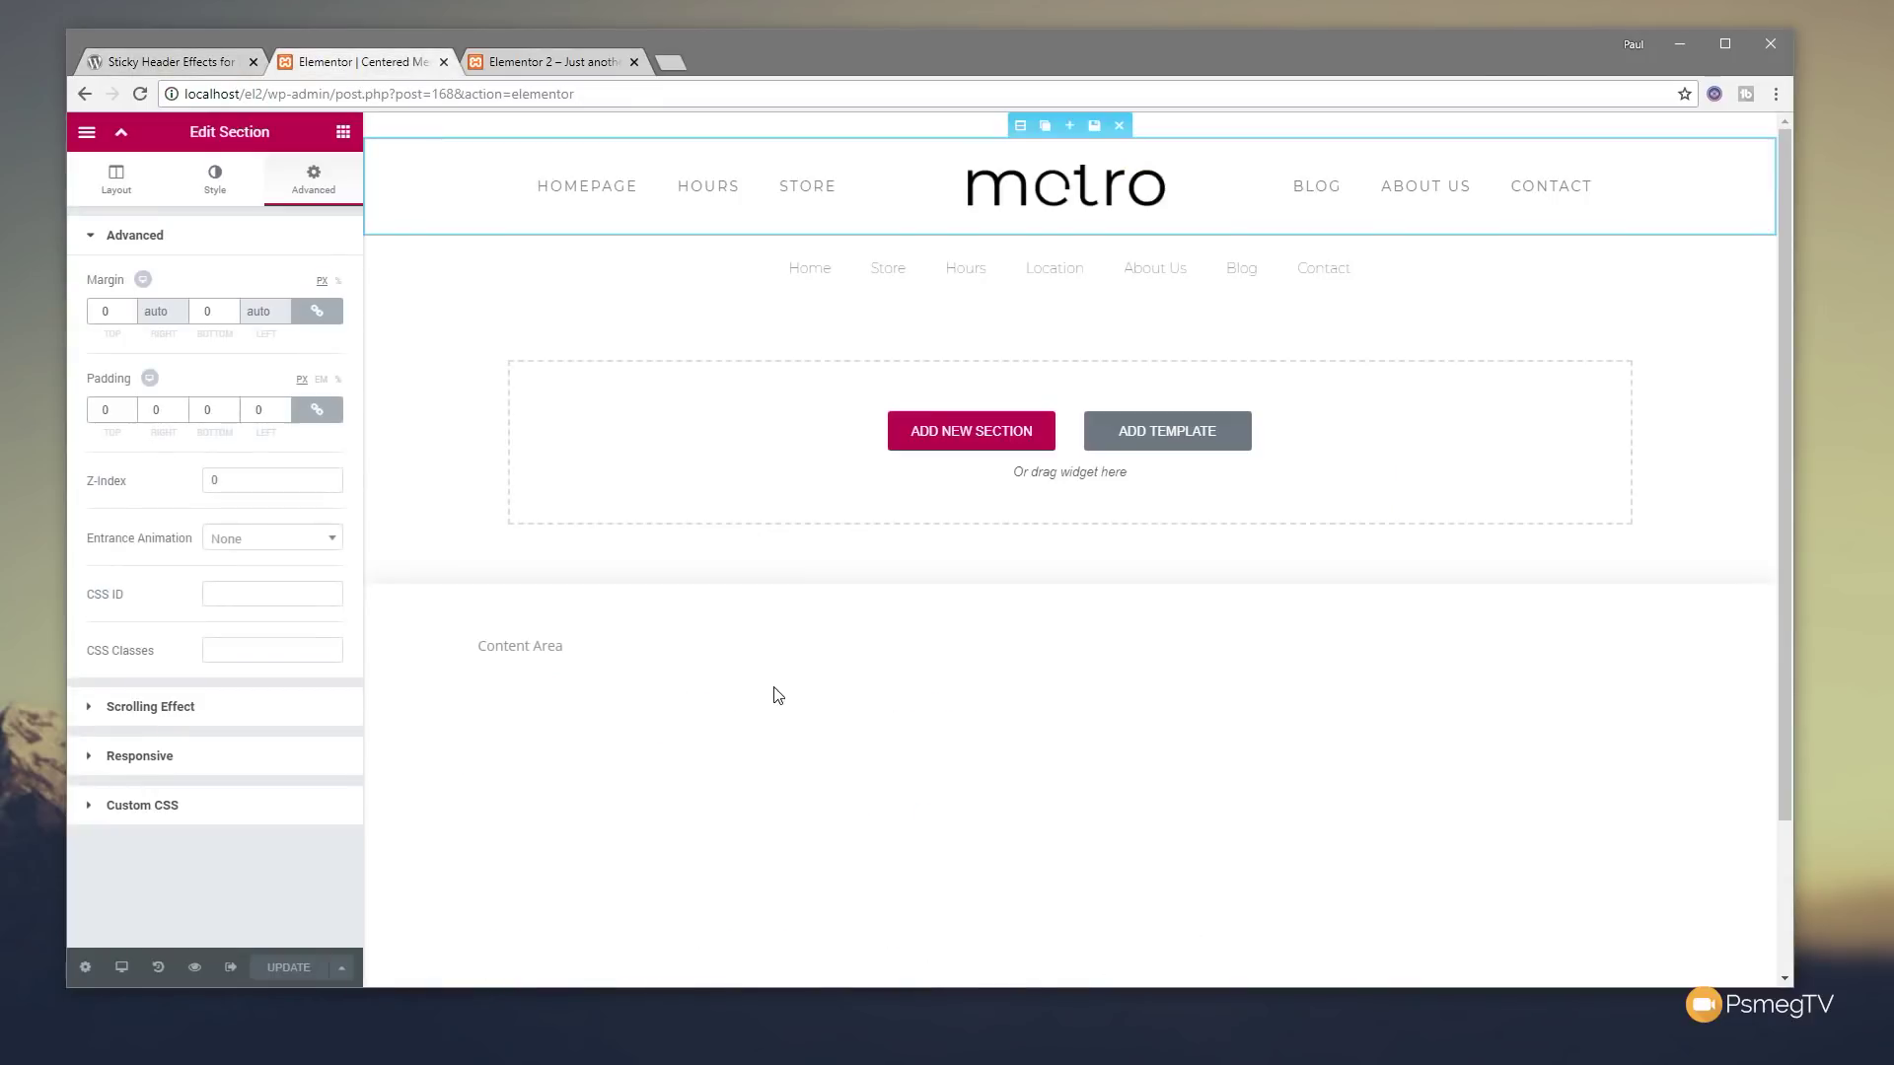
- Check the header section's Advanced > Scrolling Effect Sticky option, then exit to the WordPress dashboard
click(93, 132)
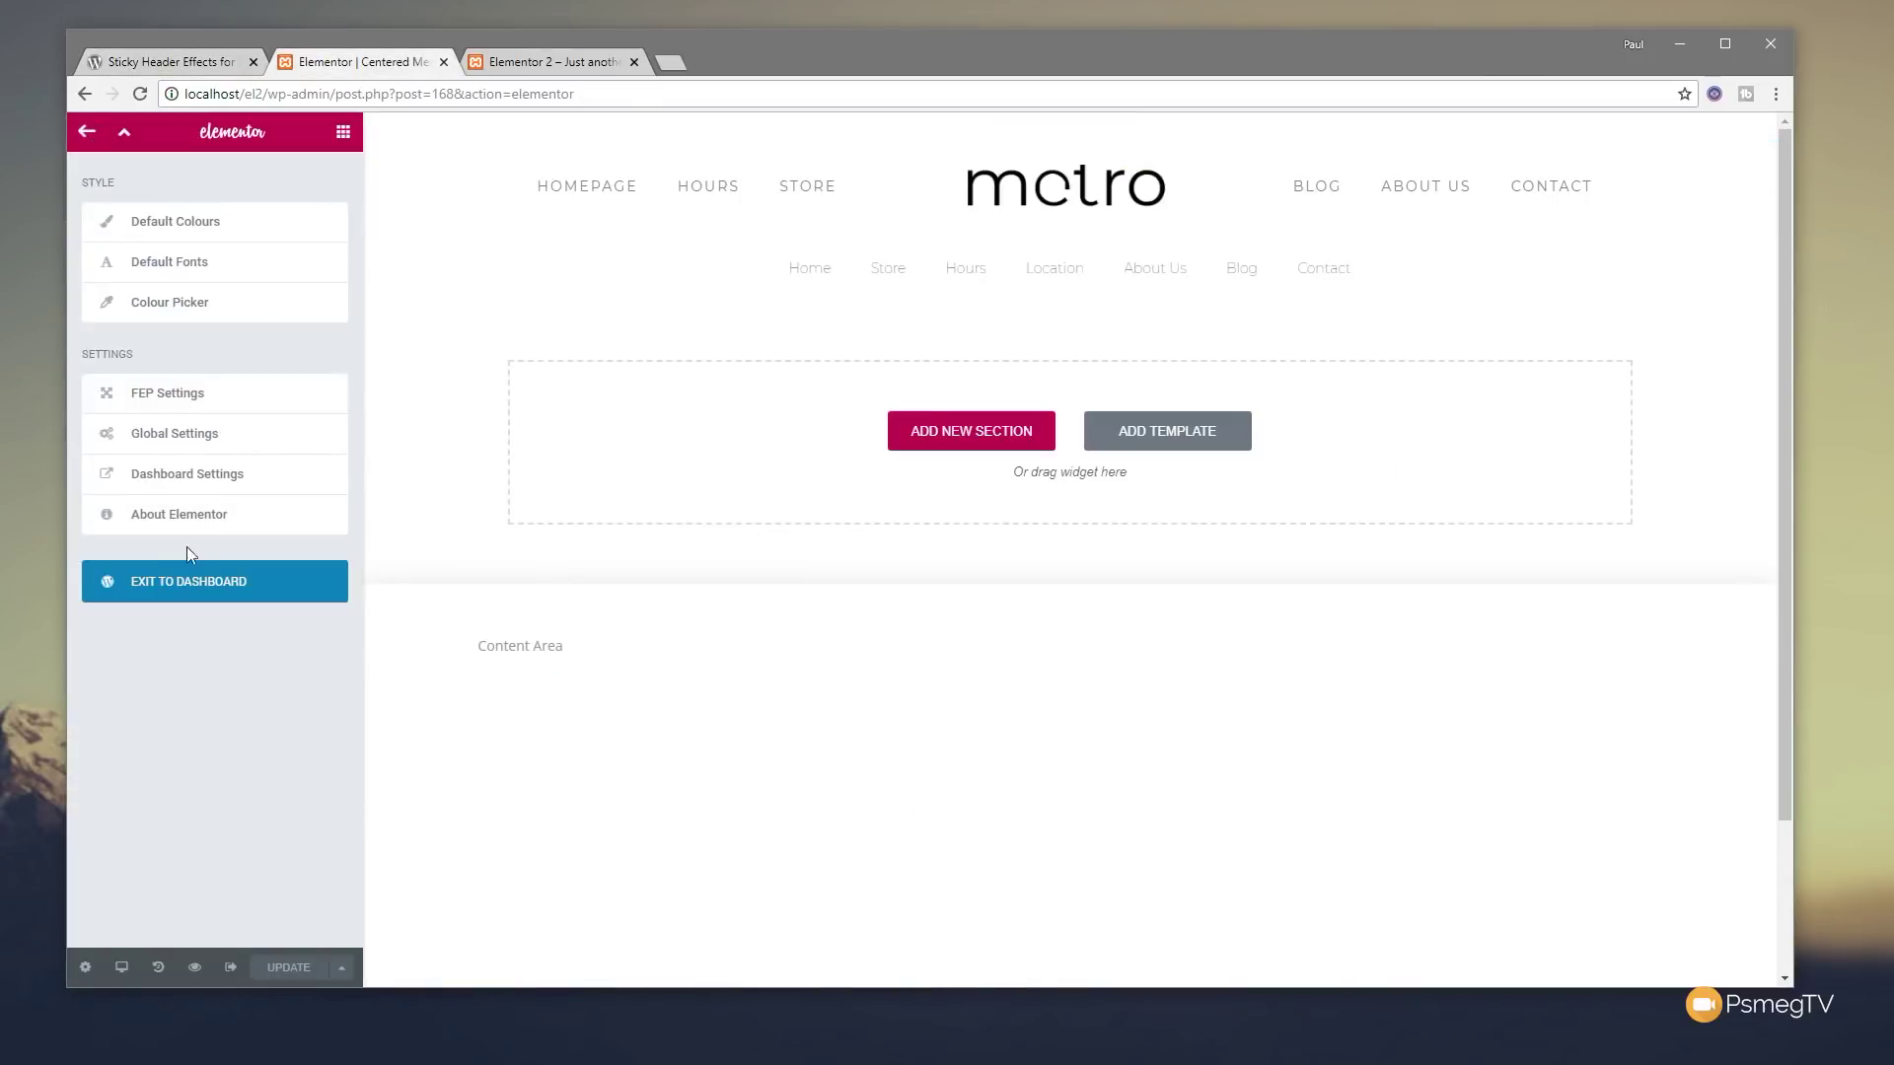
click(533, 718)
click(1012, 210)
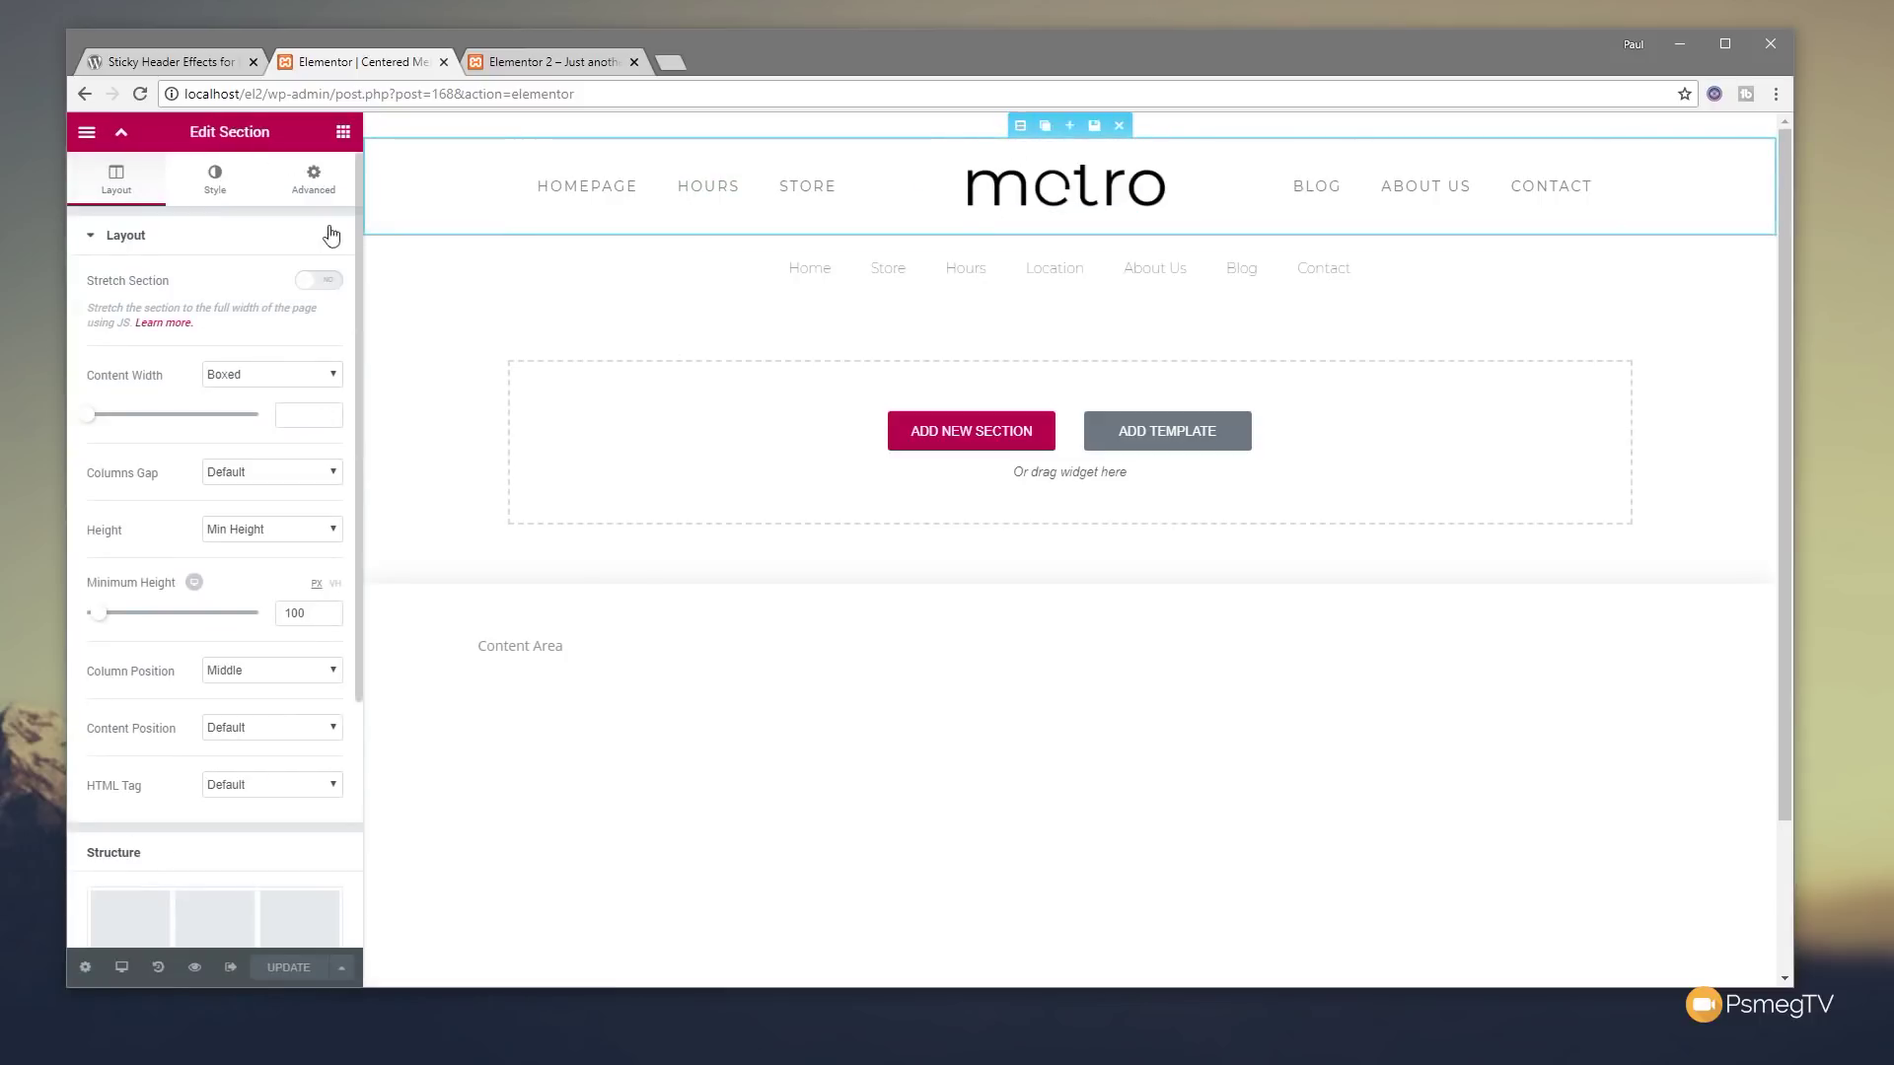
click(314, 180)
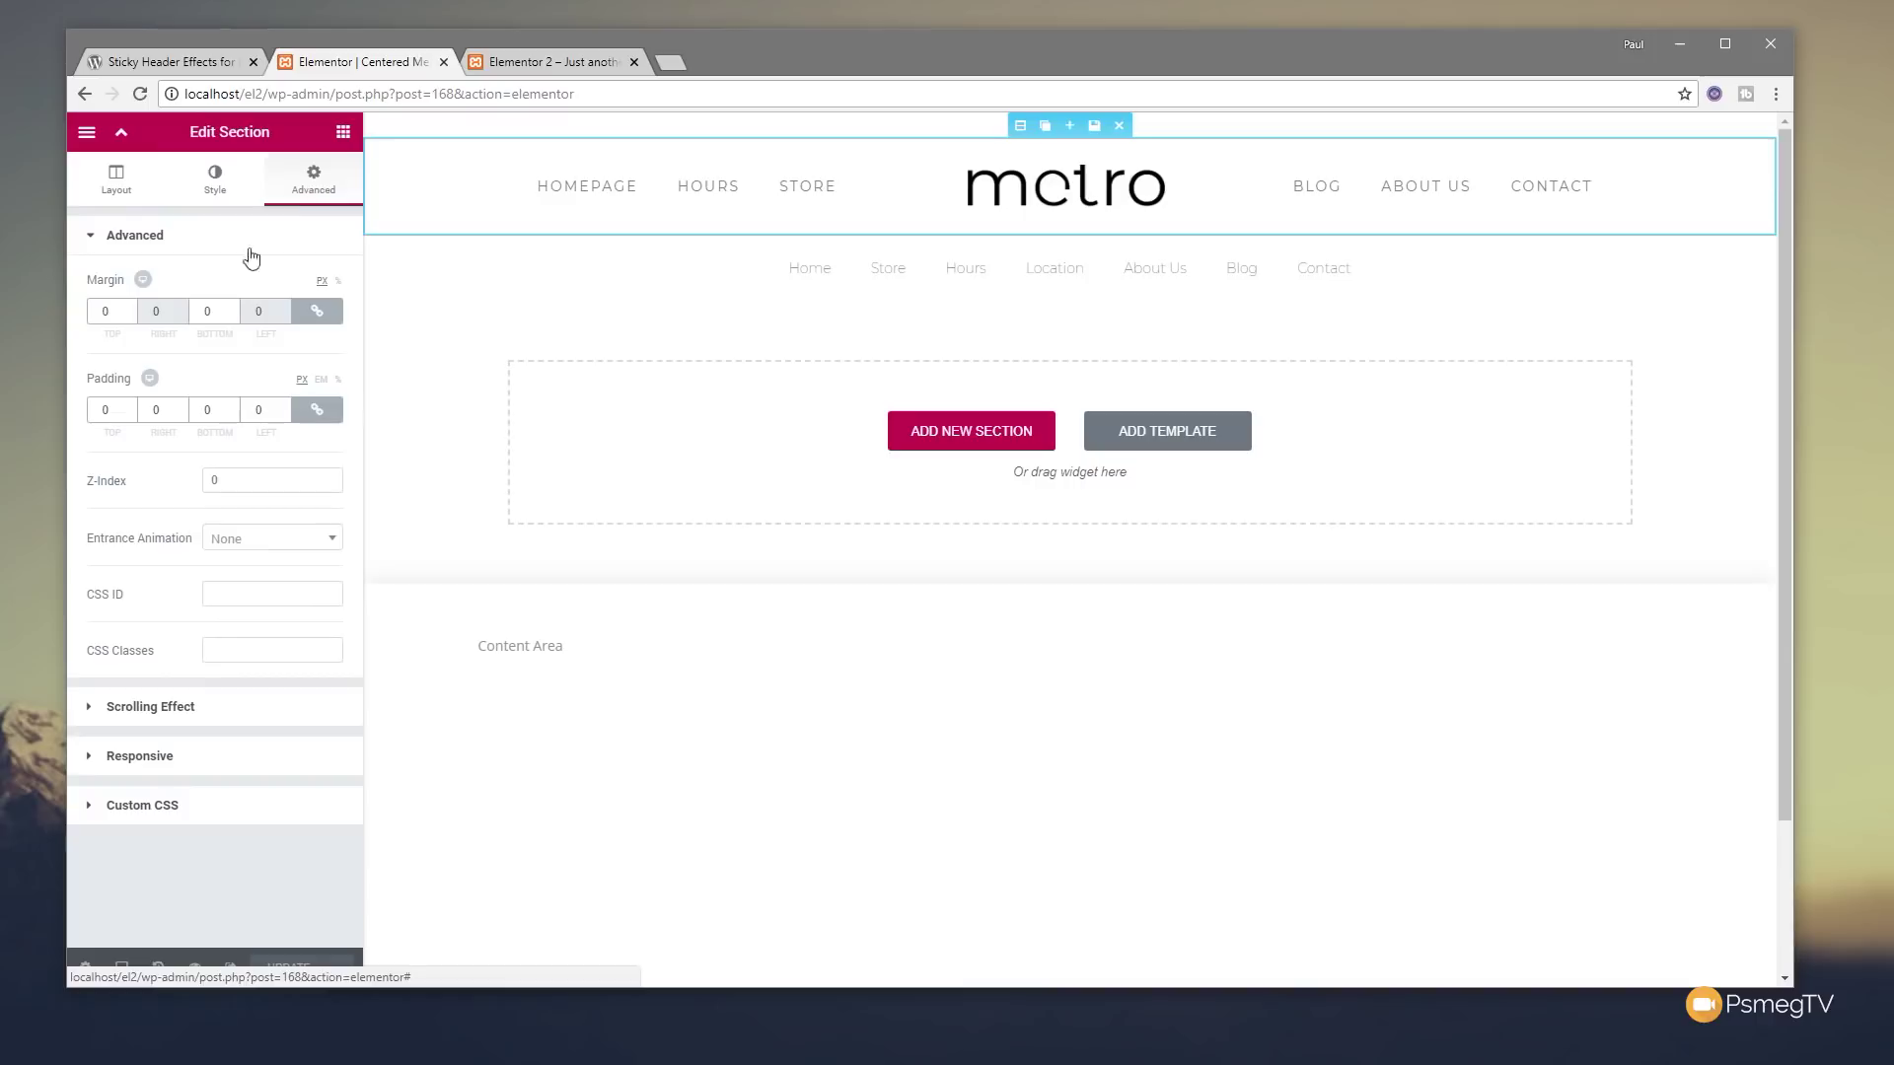
click(170, 710)
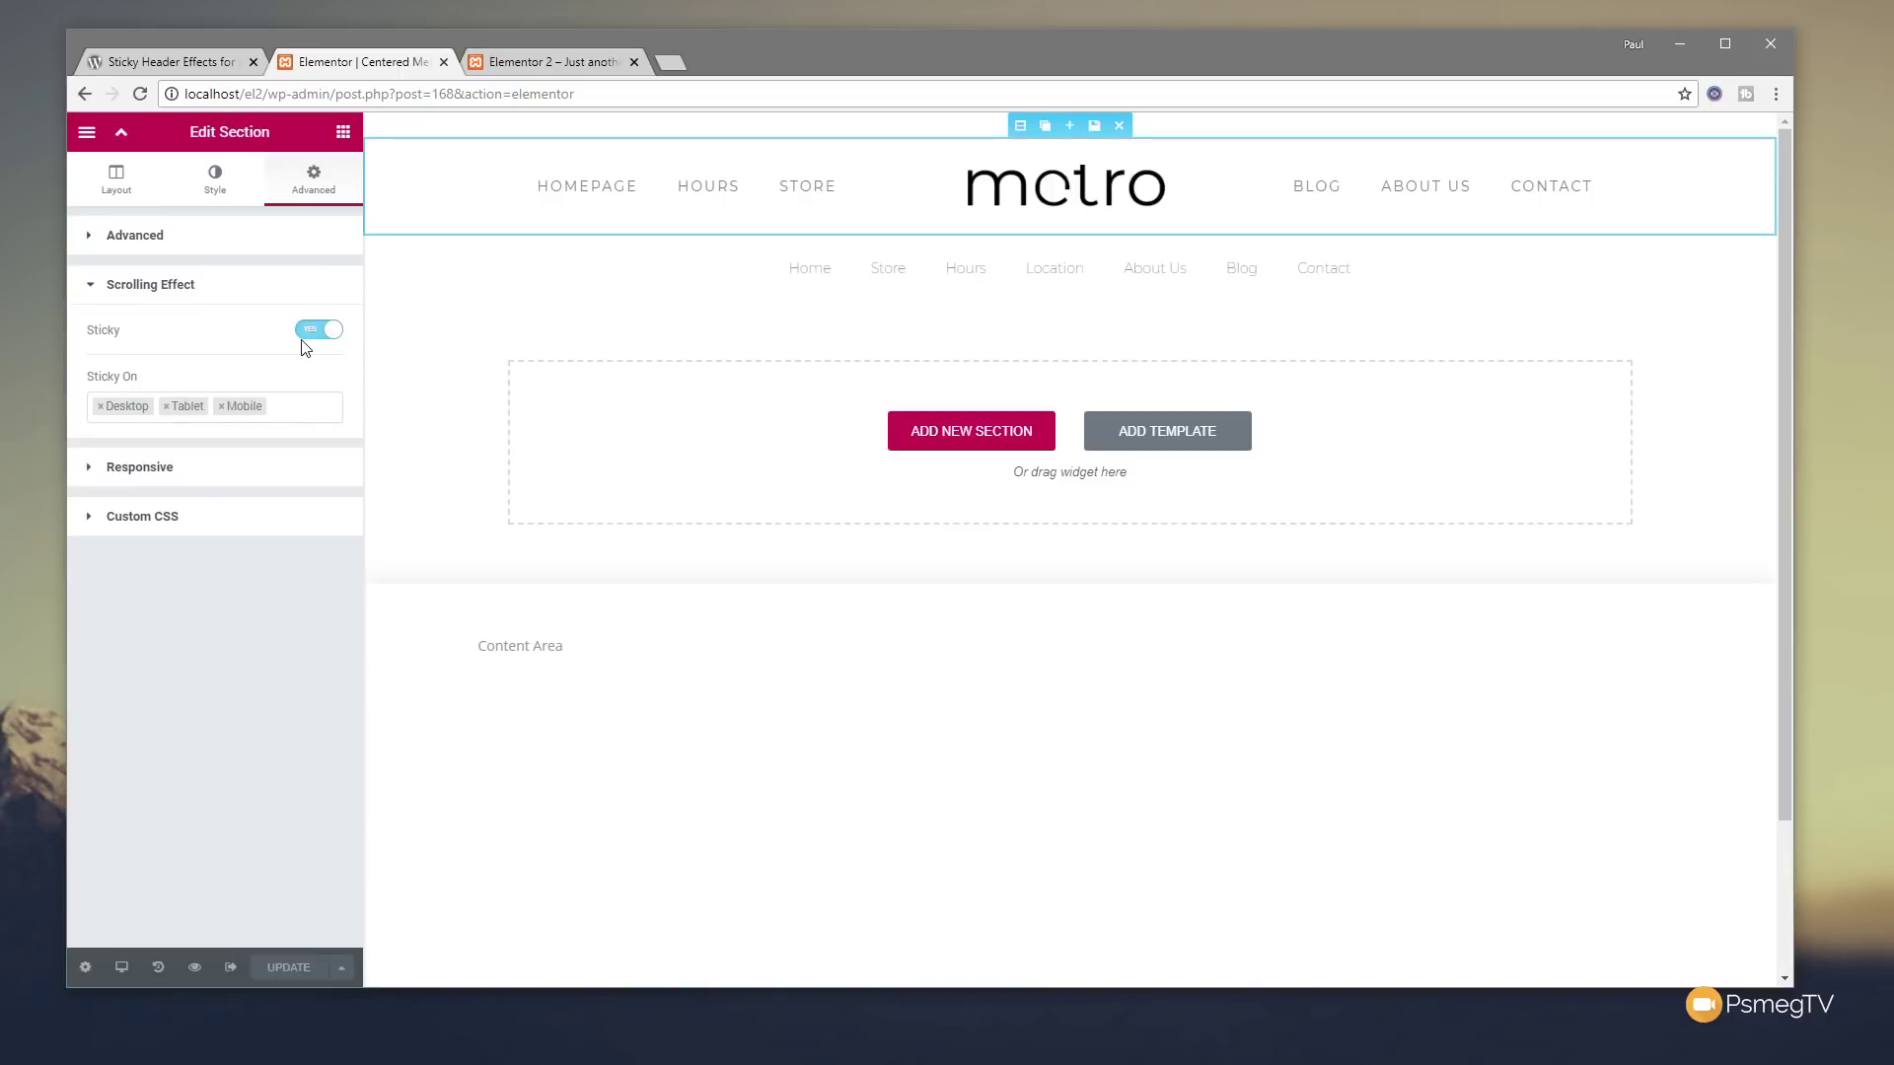
click(87, 131)
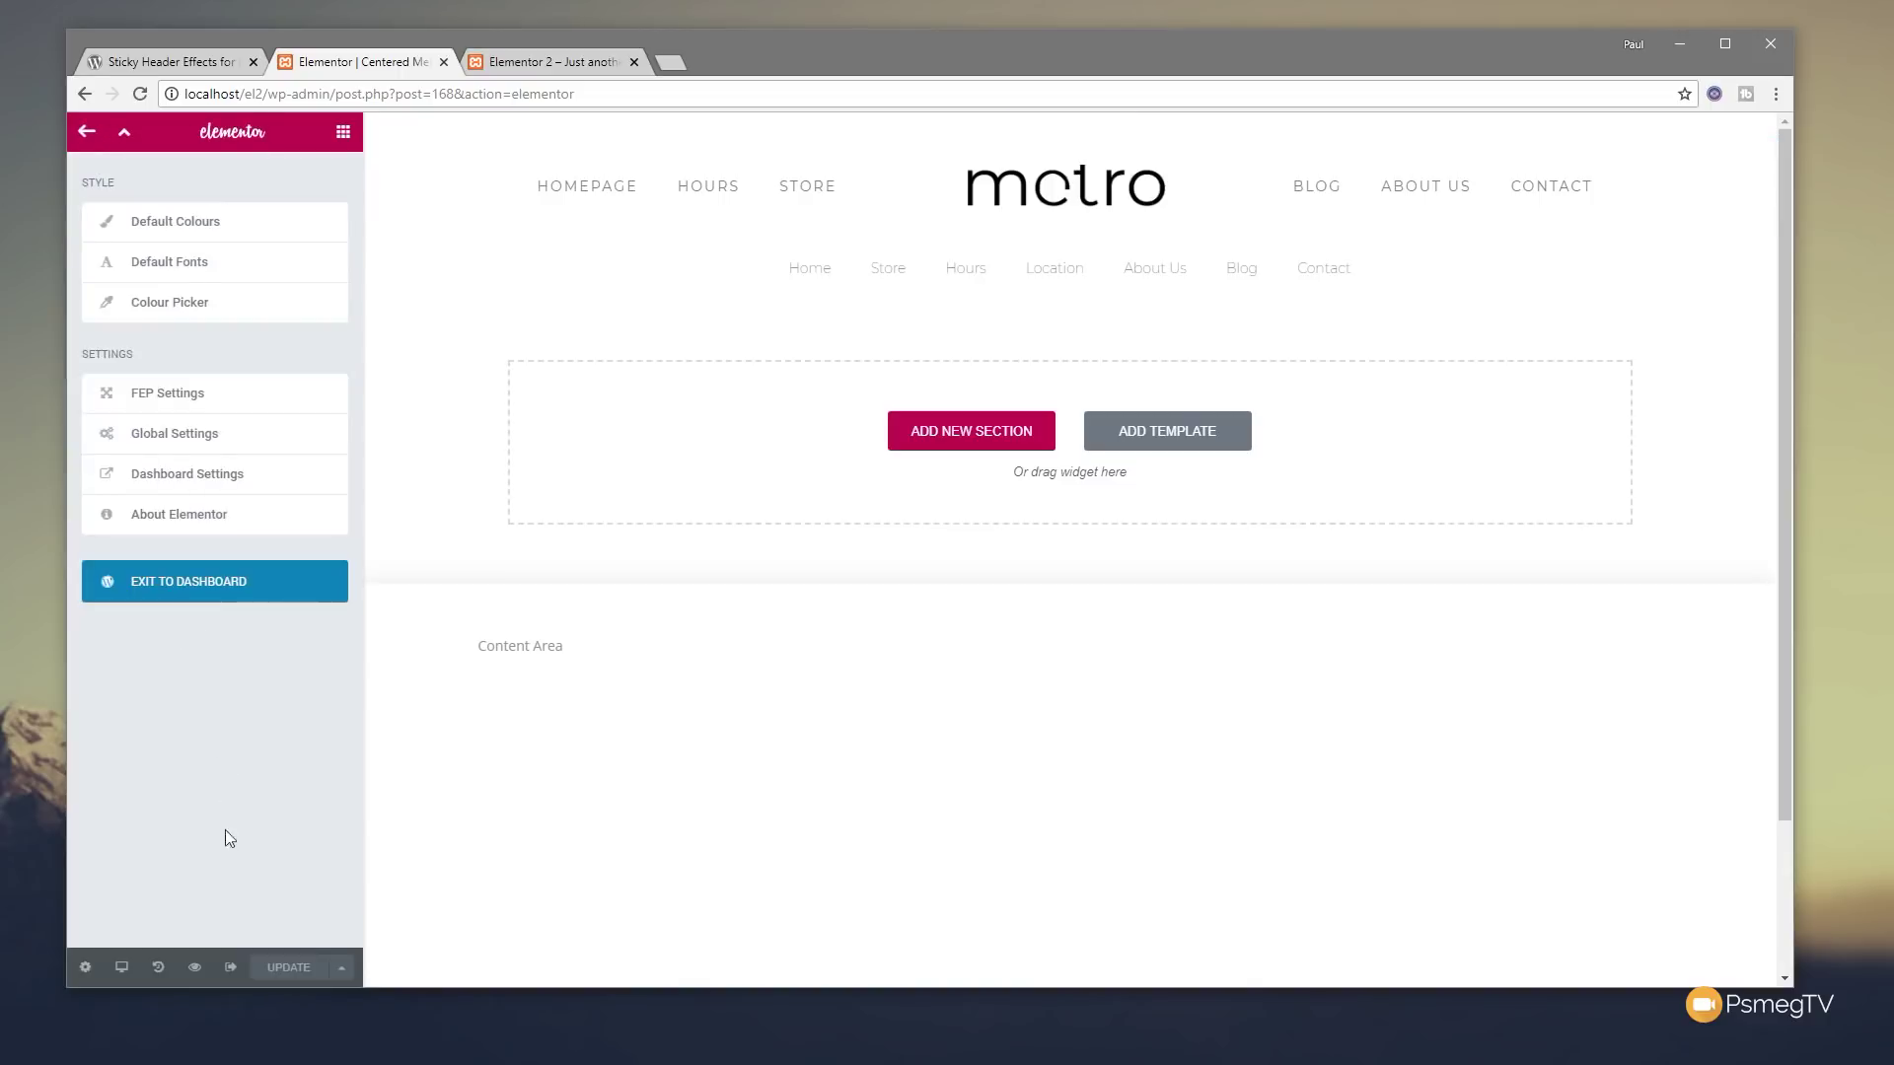
click(222, 586)
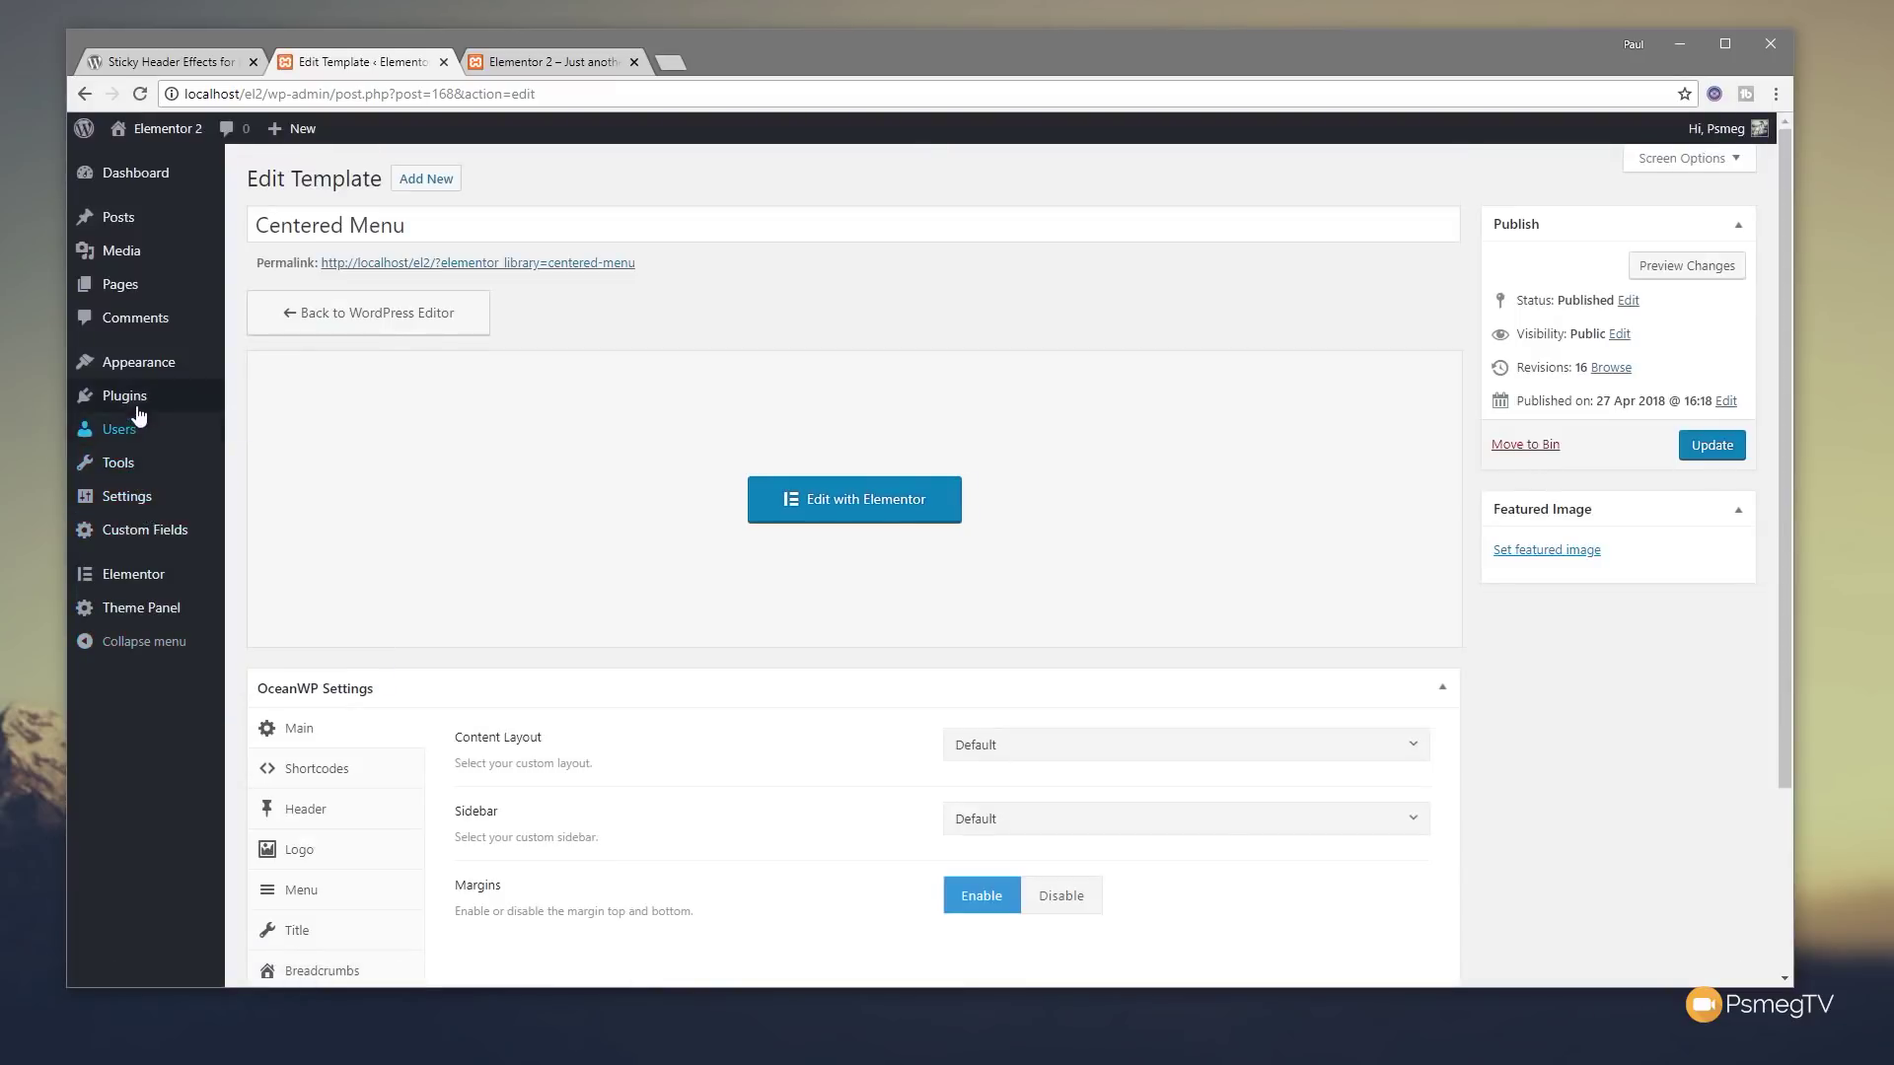
- Activate the Sticky Header Effects for Elementor plugin from the installed Plugins list
mouse_move(153, 407)
click(284, 398)
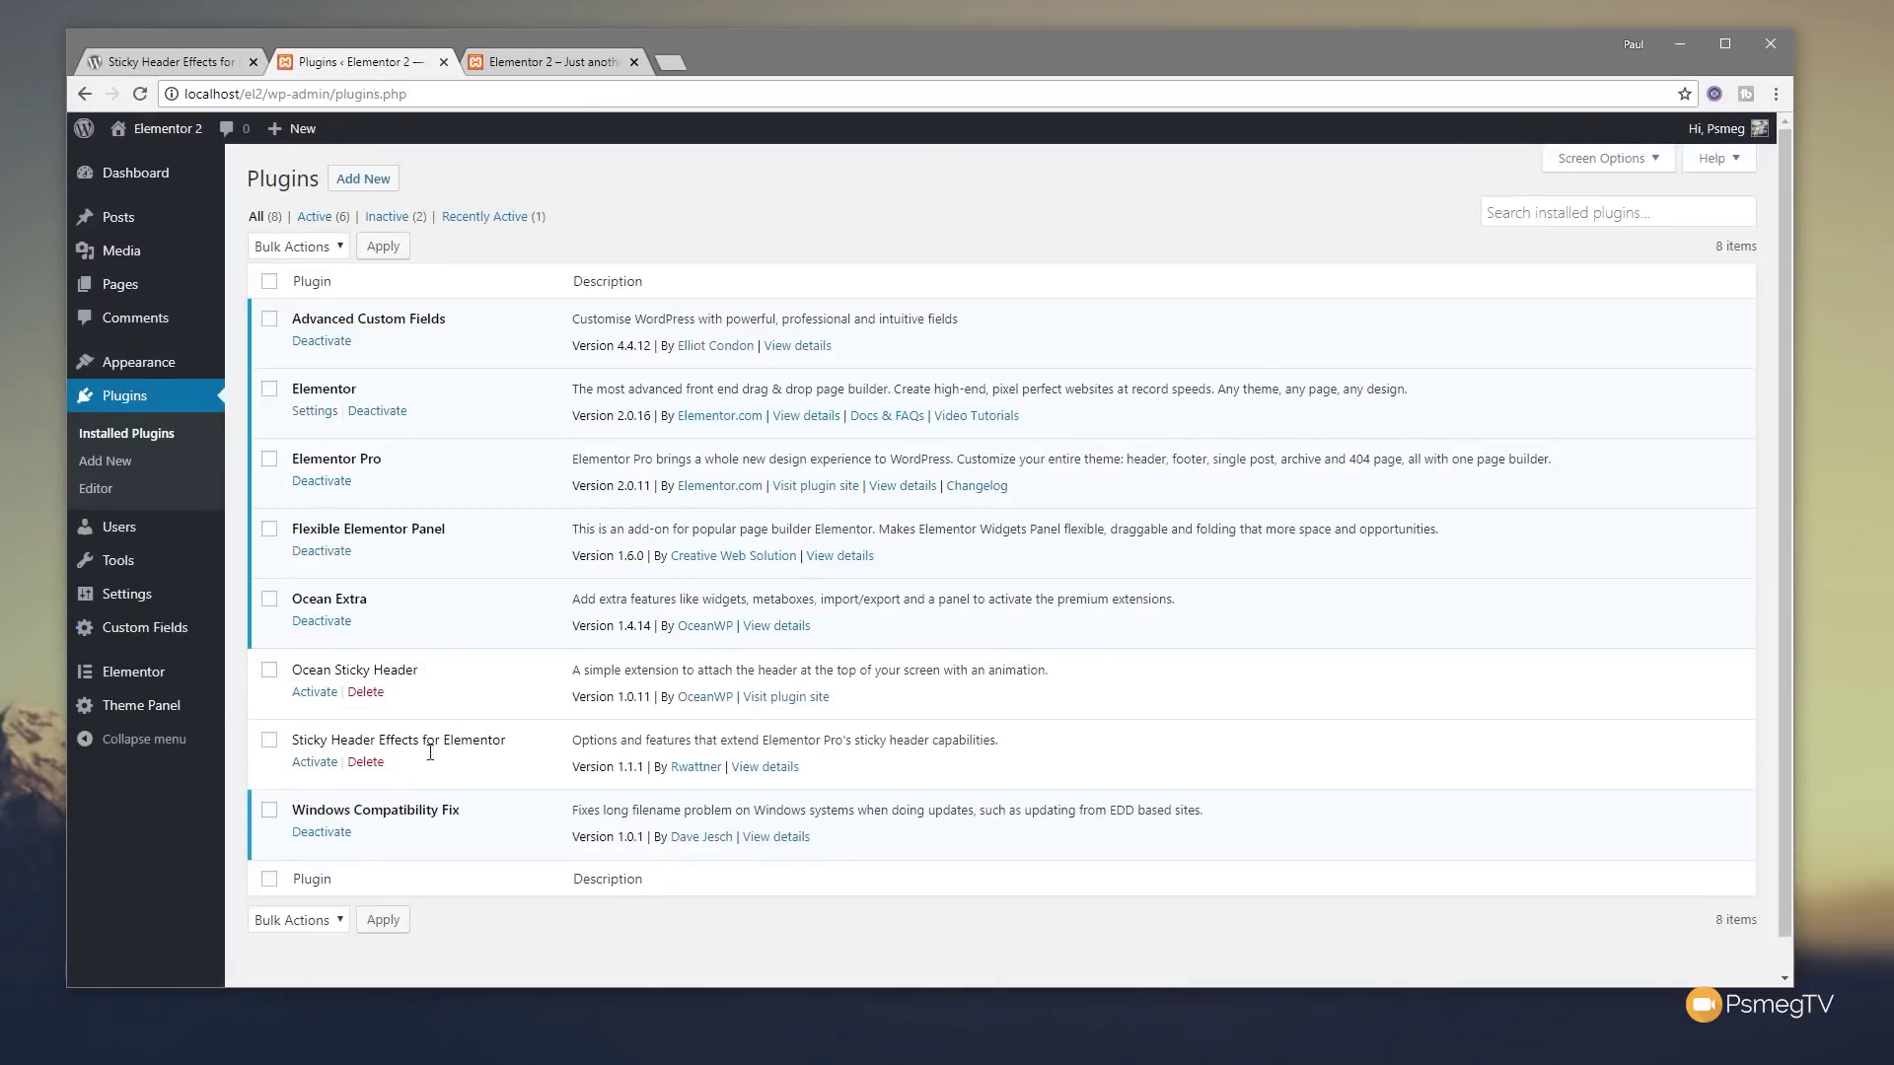
click(314, 763)
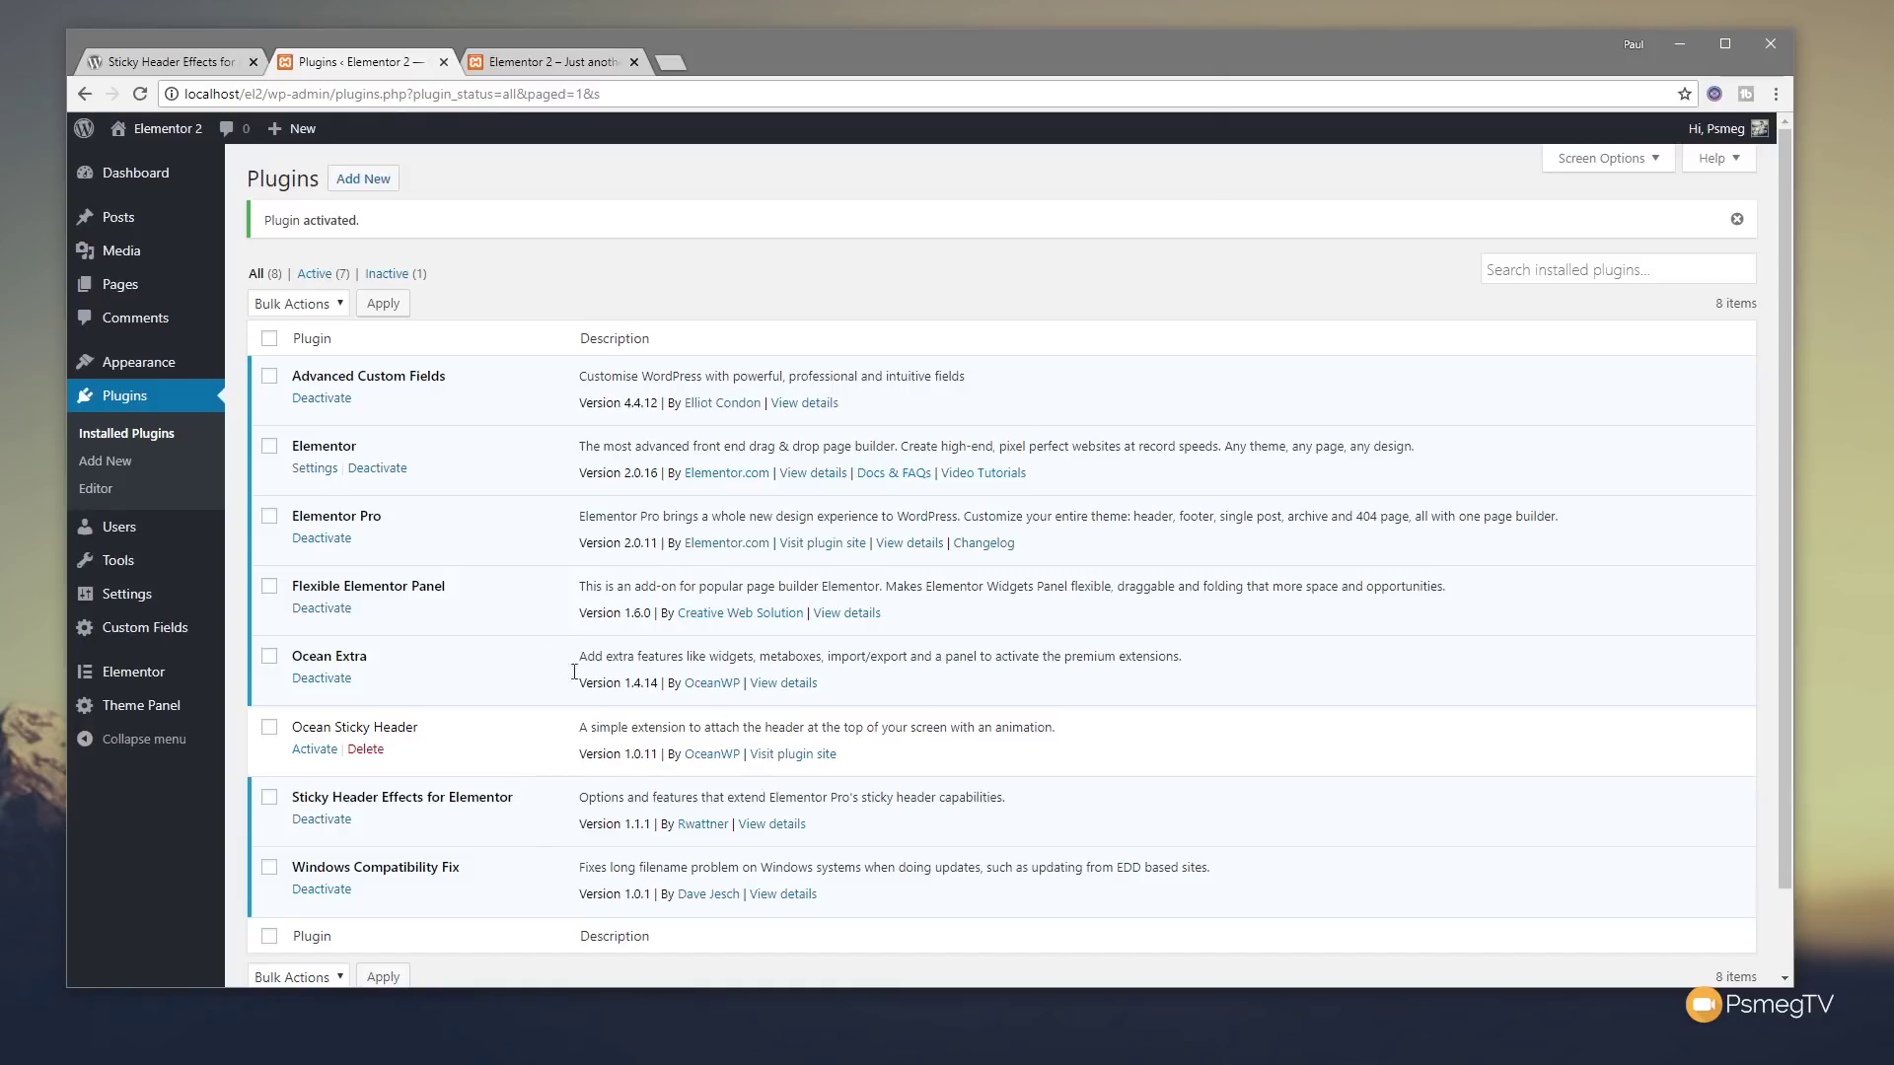
- Reopen the Centered Menu template from My Templates in Elementor and select its header section
mouse_move(124, 677)
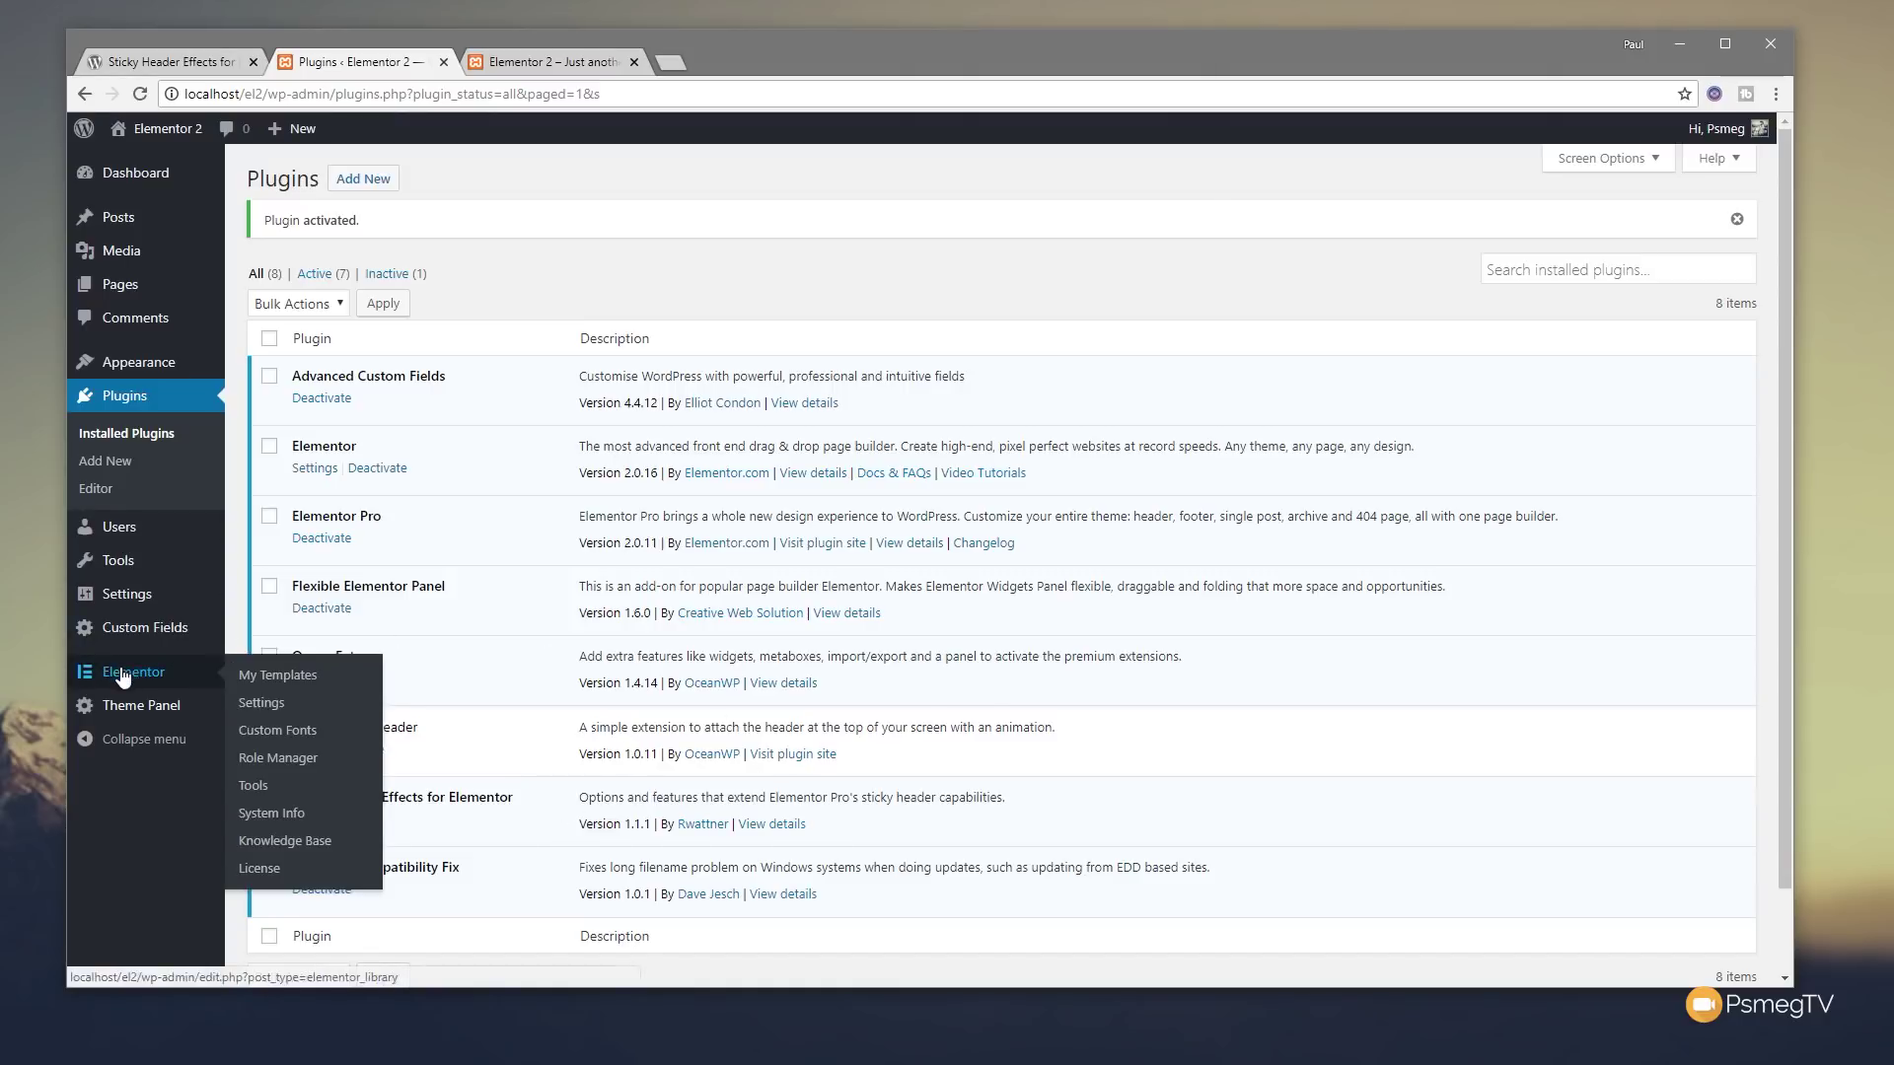
click(279, 678)
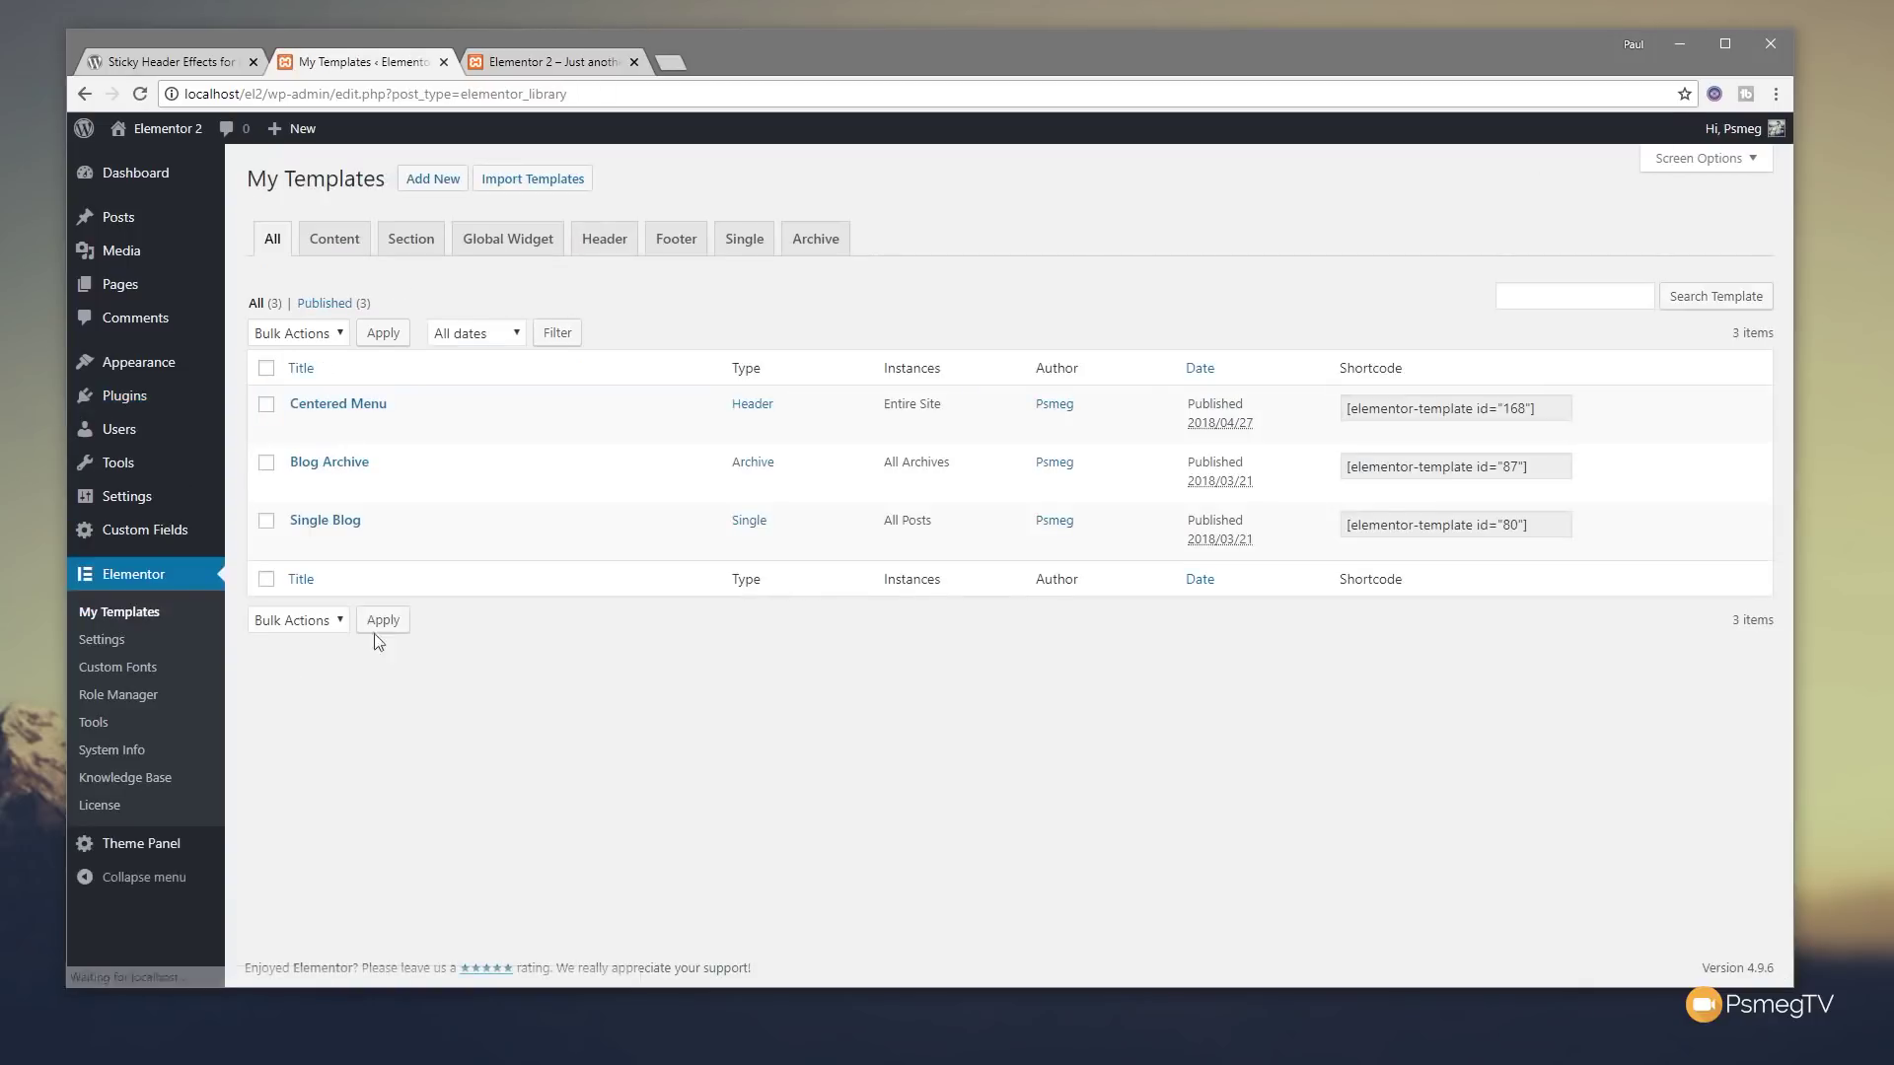
click(530, 432)
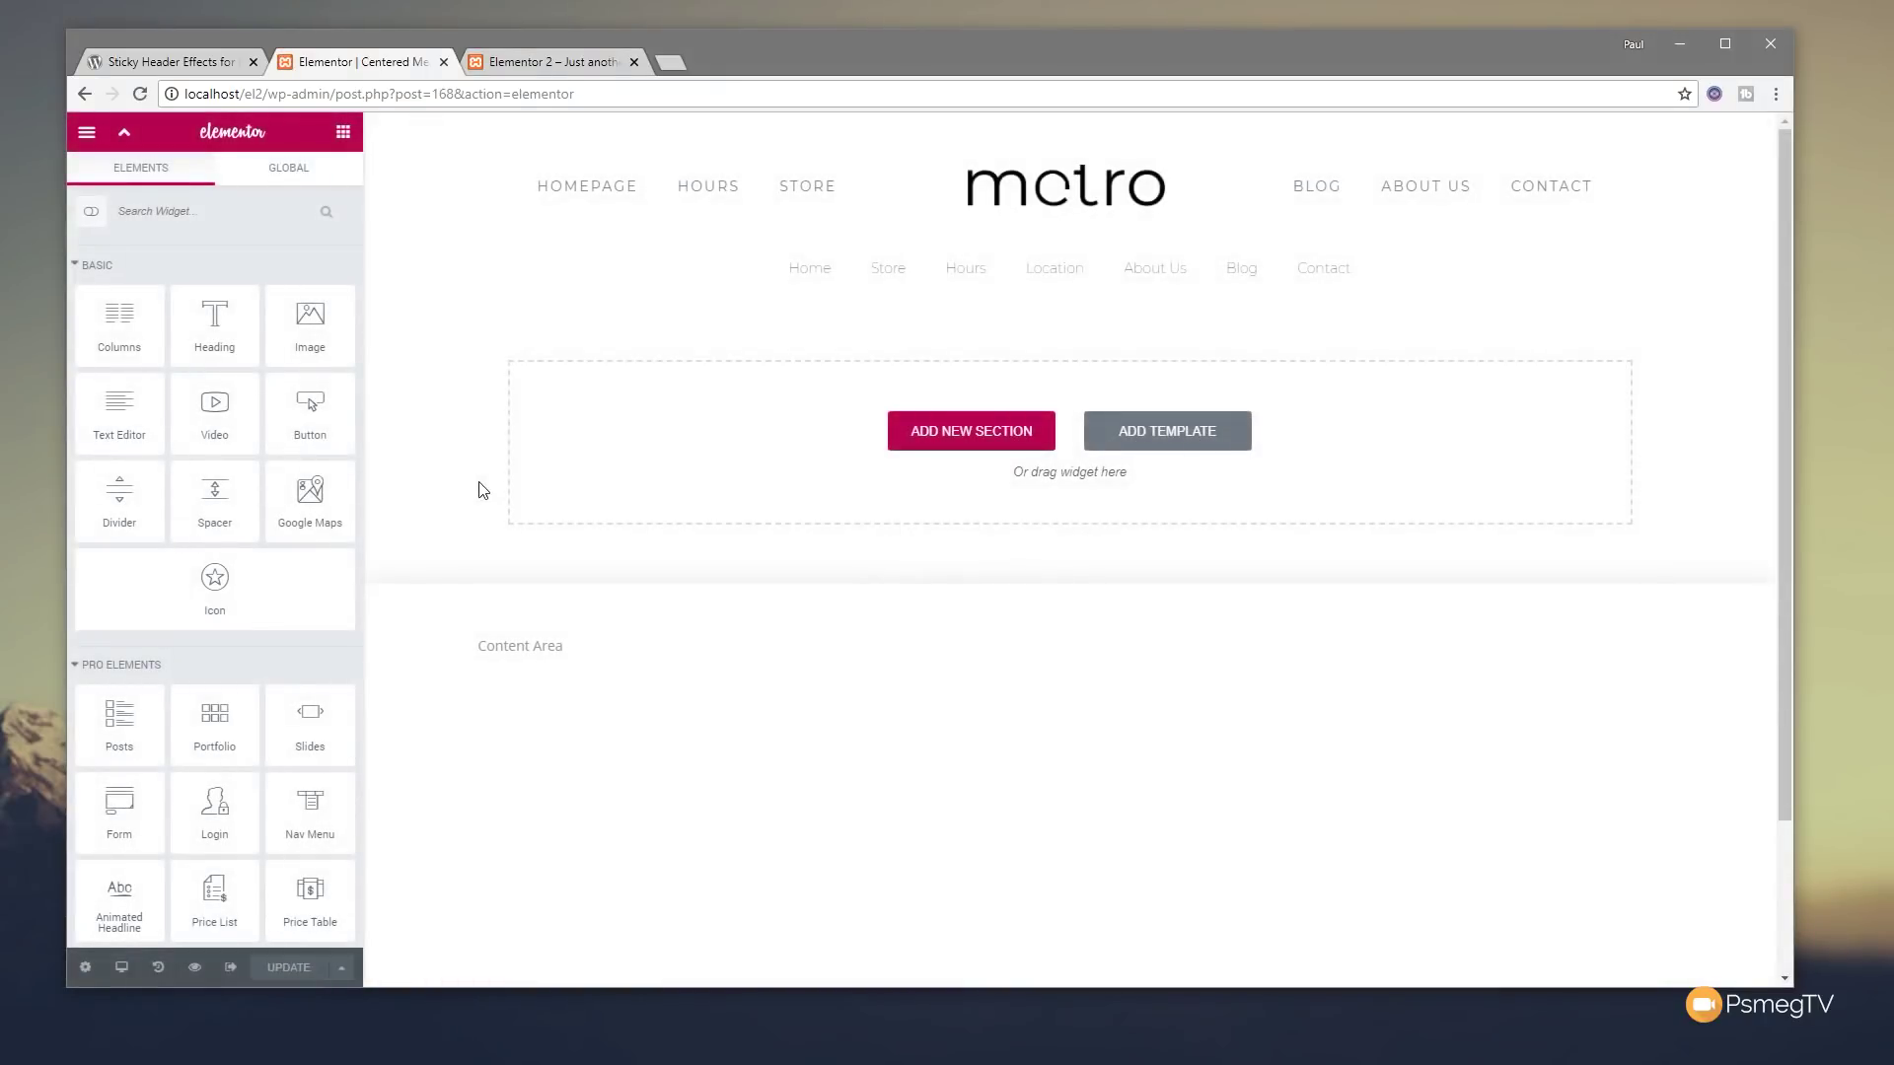
click(1020, 127)
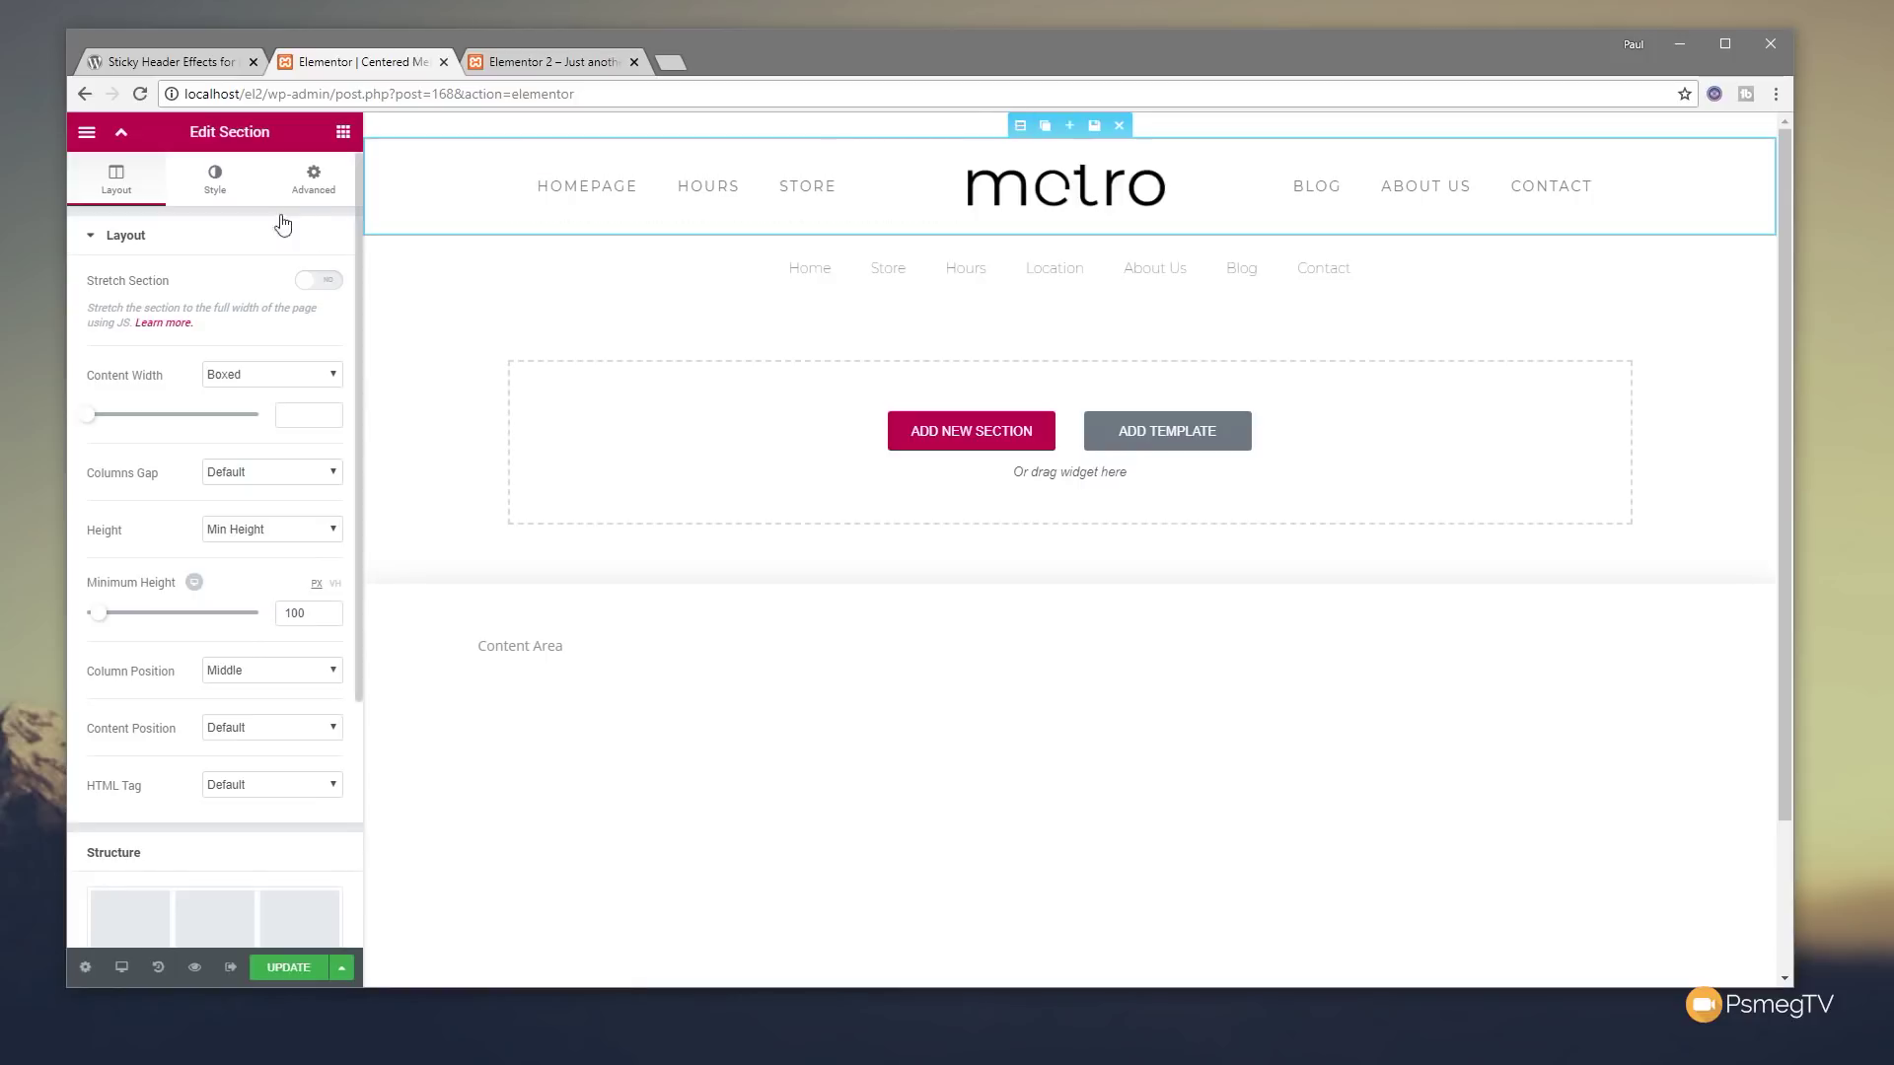
- Turn off the header's built-in Sticky scrolling effect and expand the Sticky Header Effects group
click(321, 191)
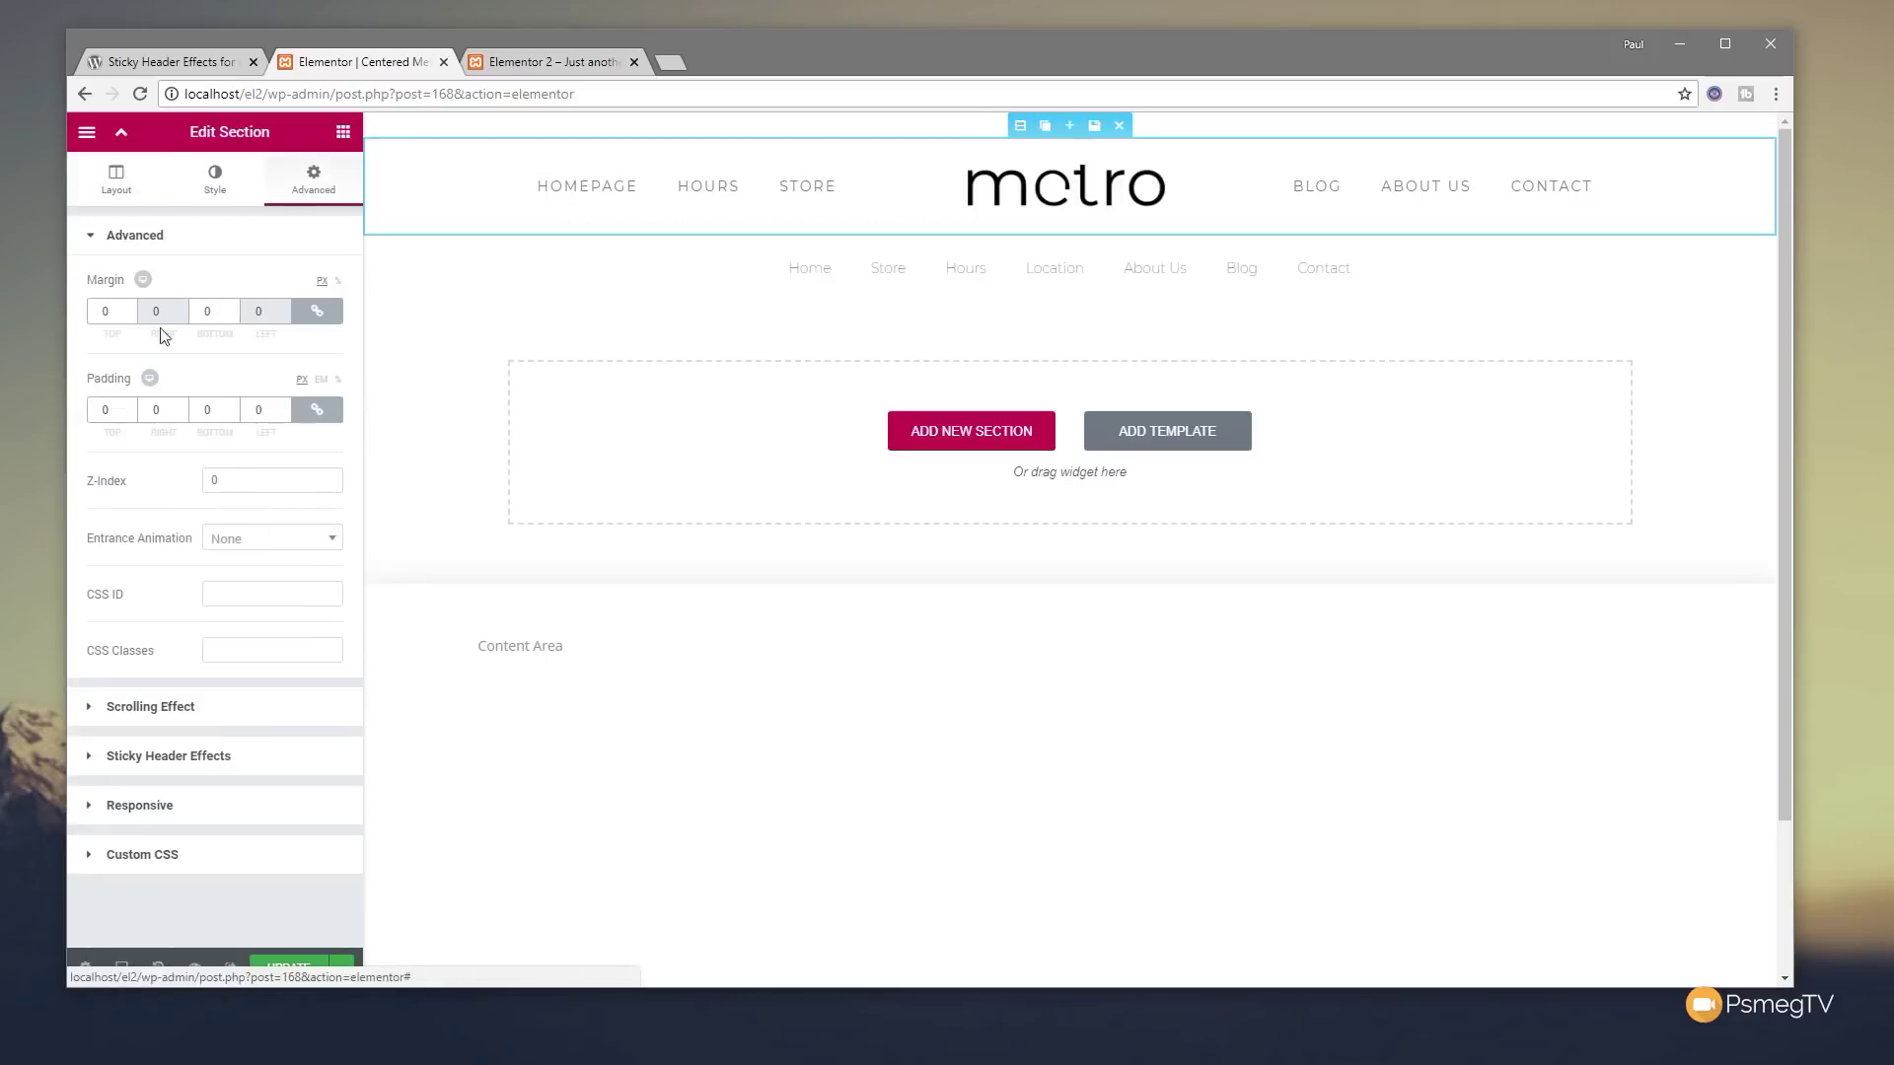
click(193, 706)
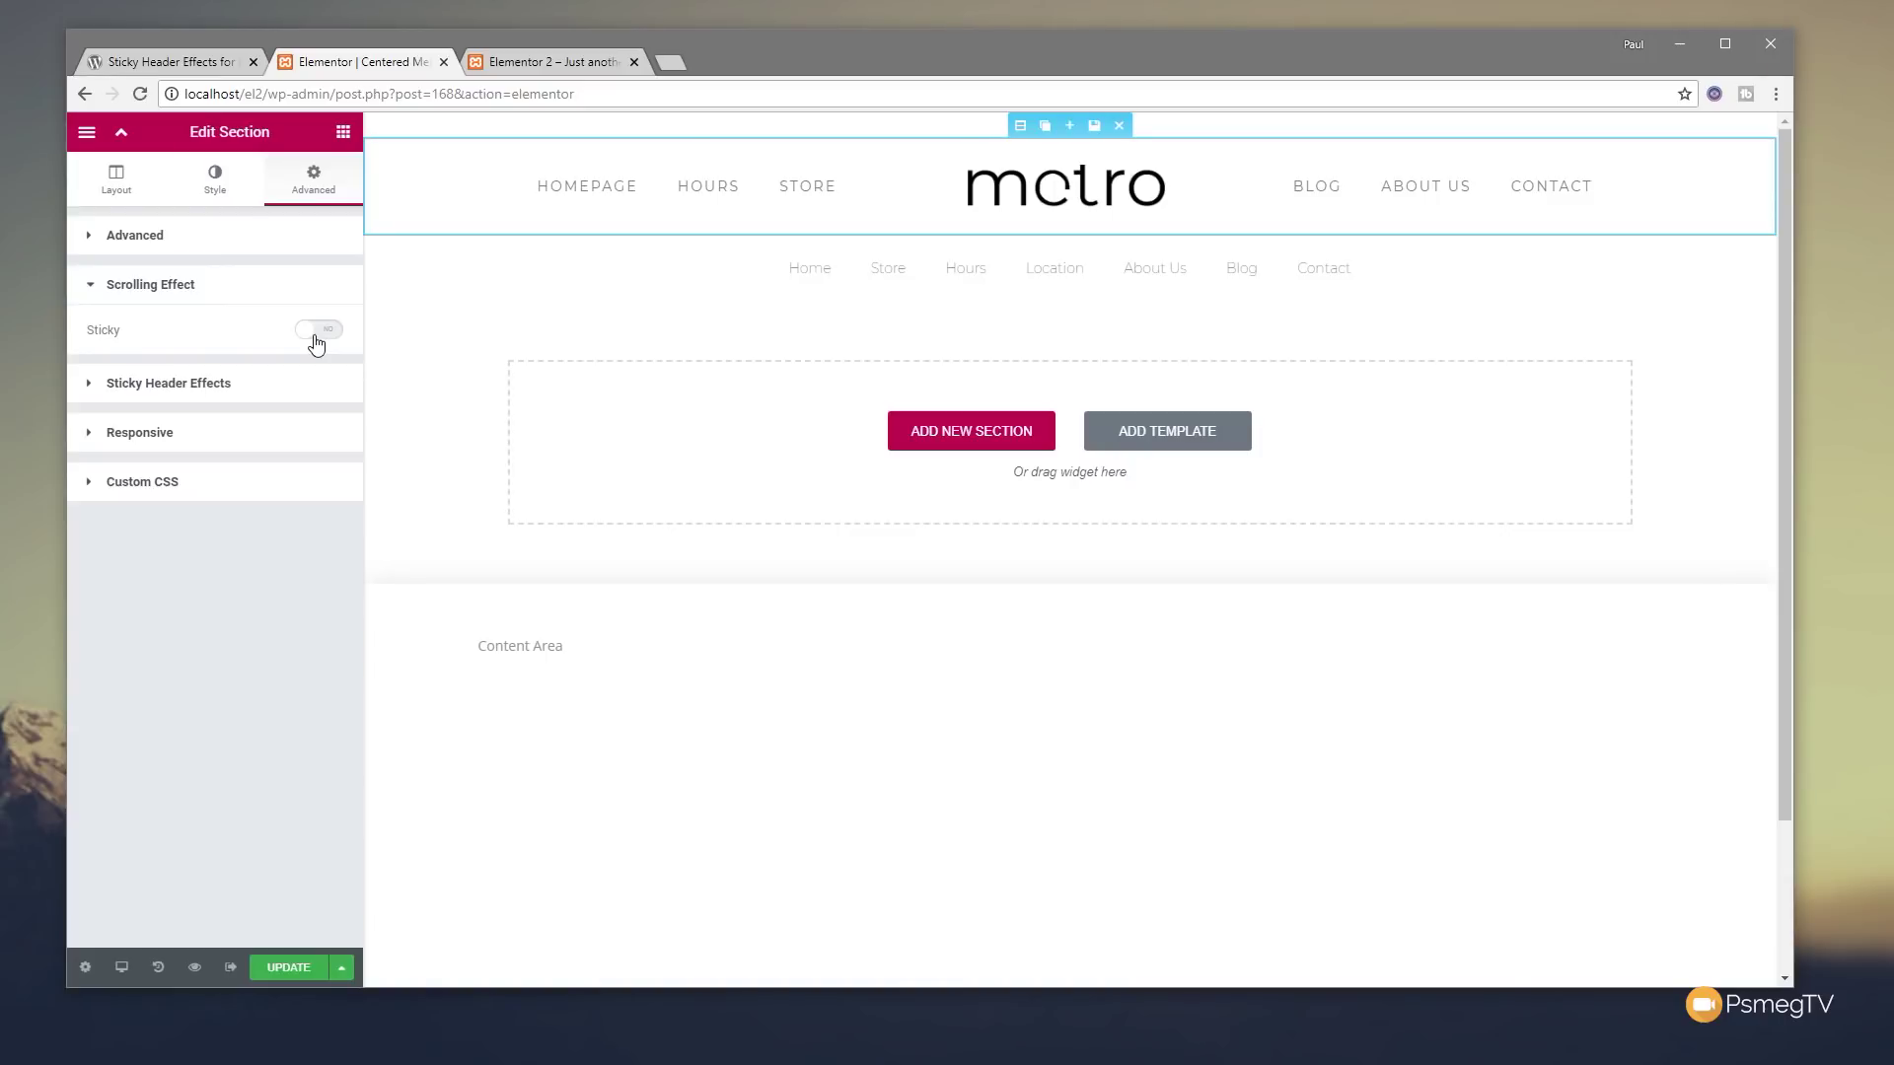
click(196, 383)
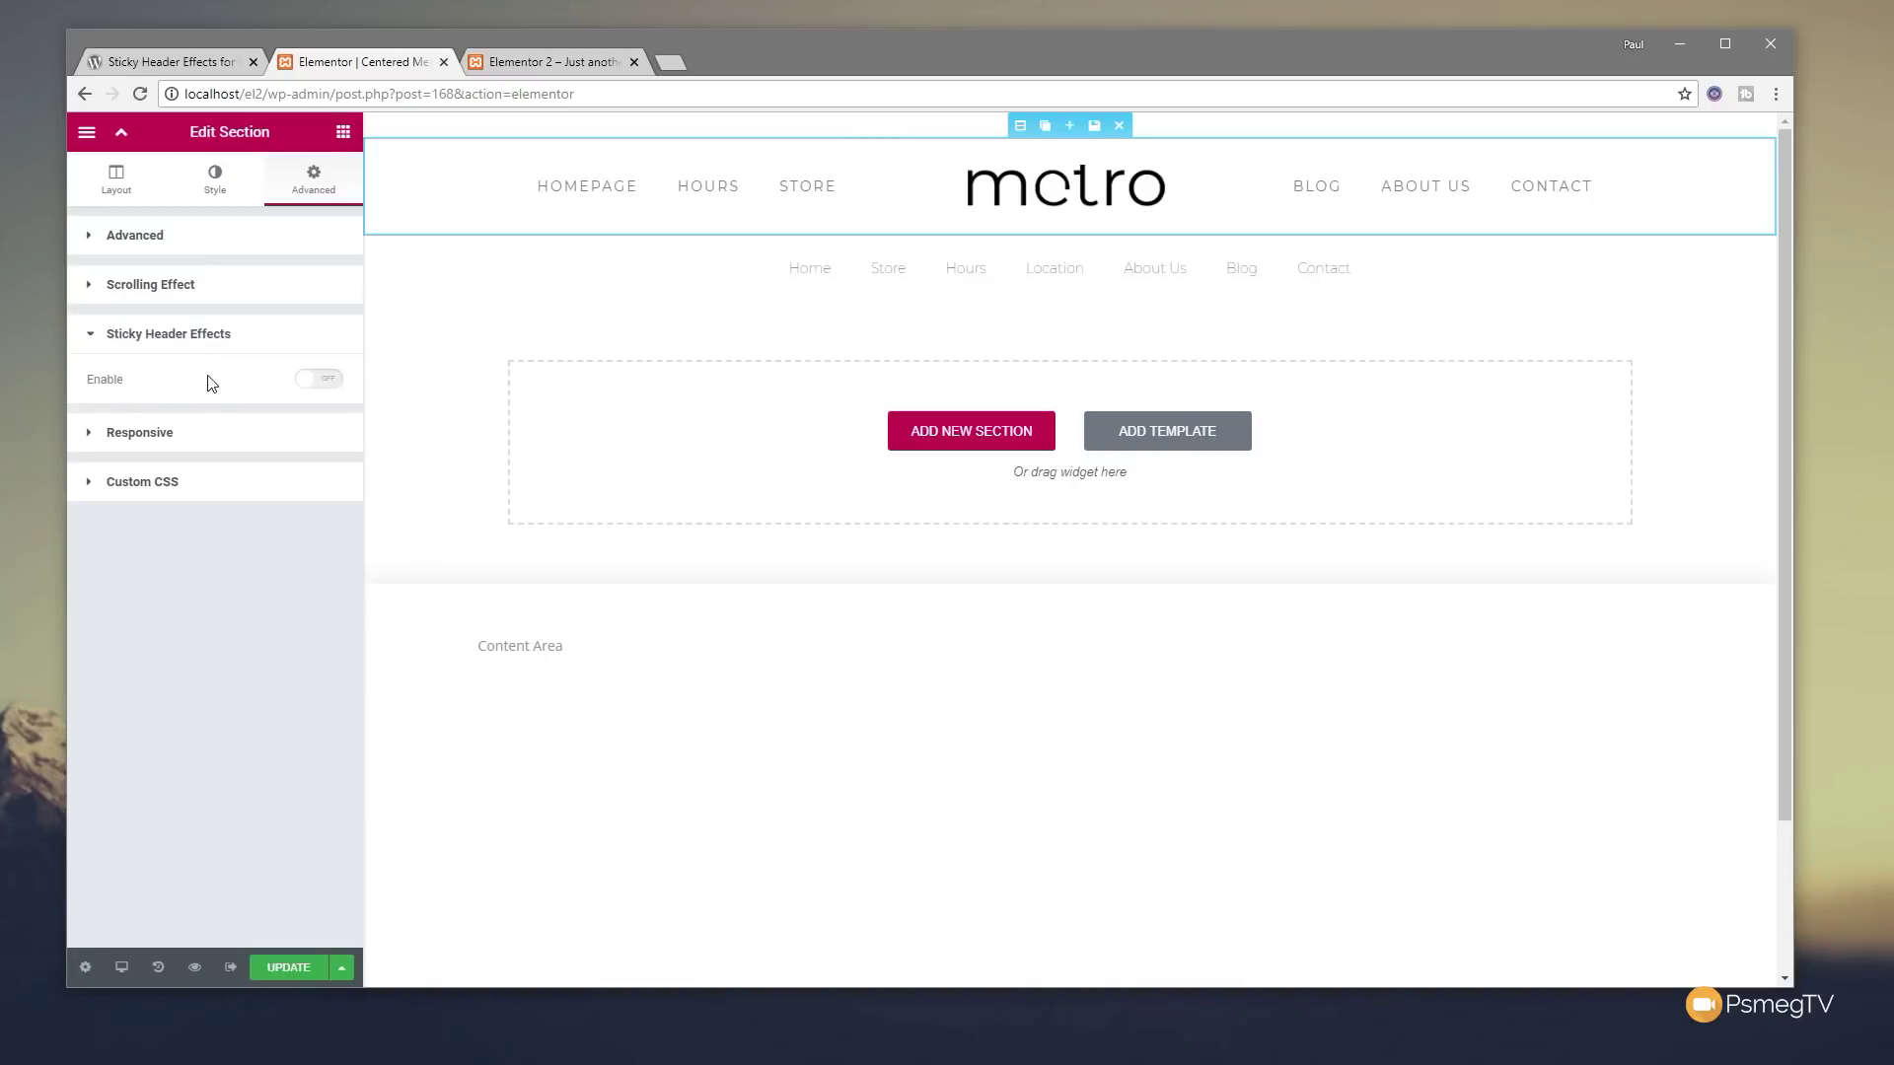
- Enable Sticky Header Effects with Sticky Header, Header Background and Bottom Border switched on
click(336, 383)
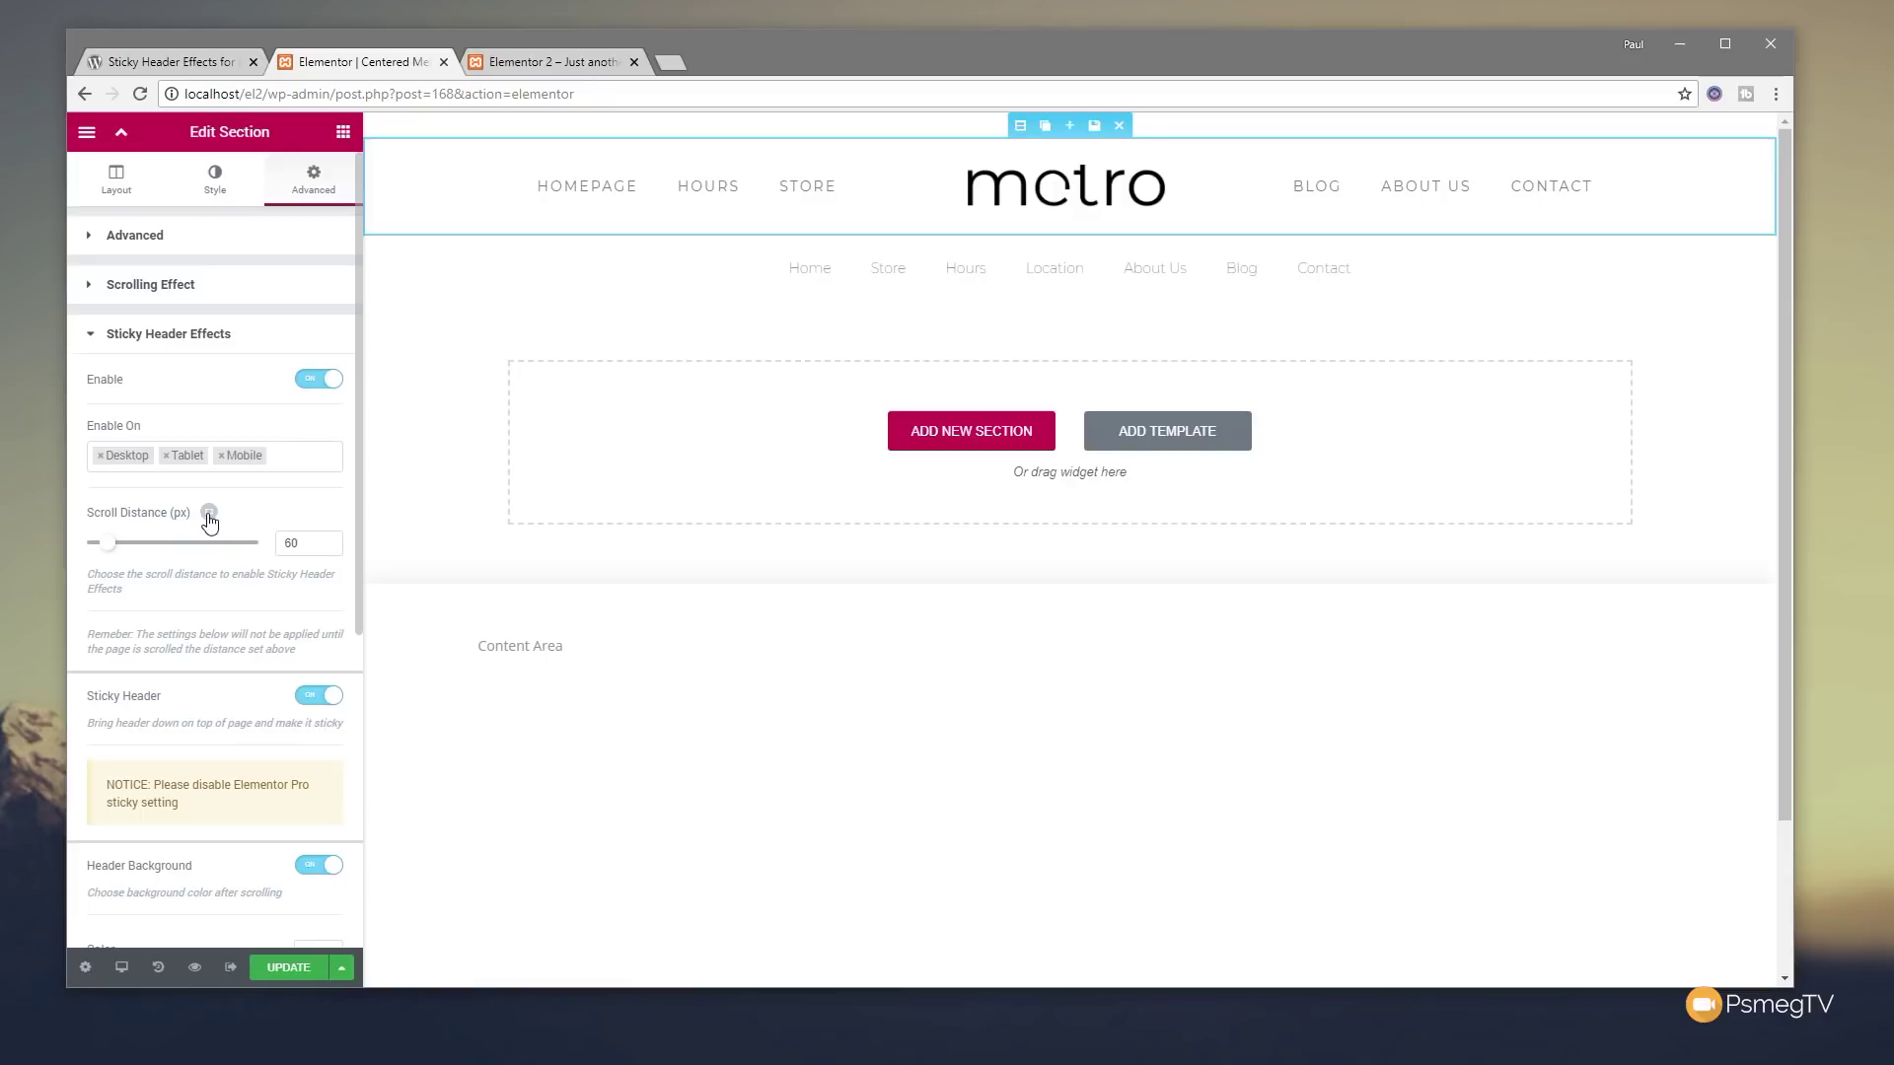
scroll(215, 597, down, 1)
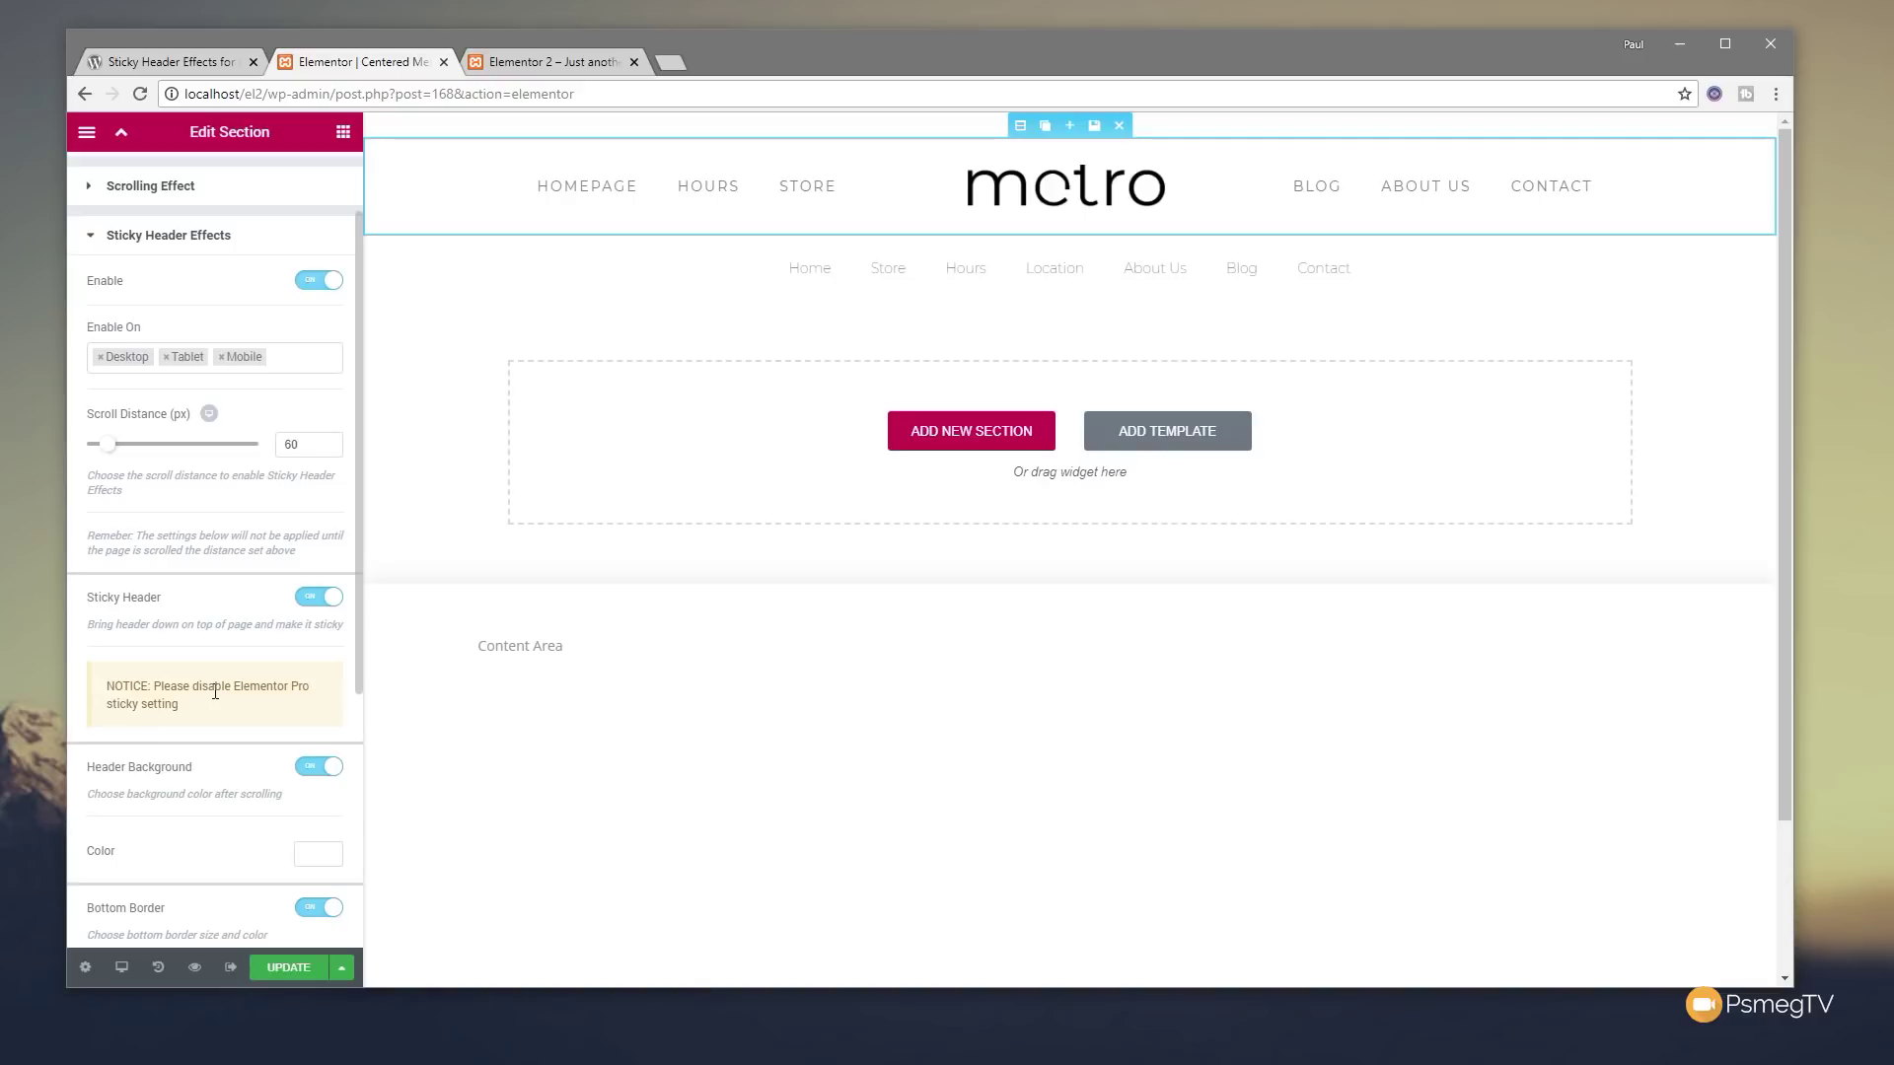
scroll(245, 766, down, 1)
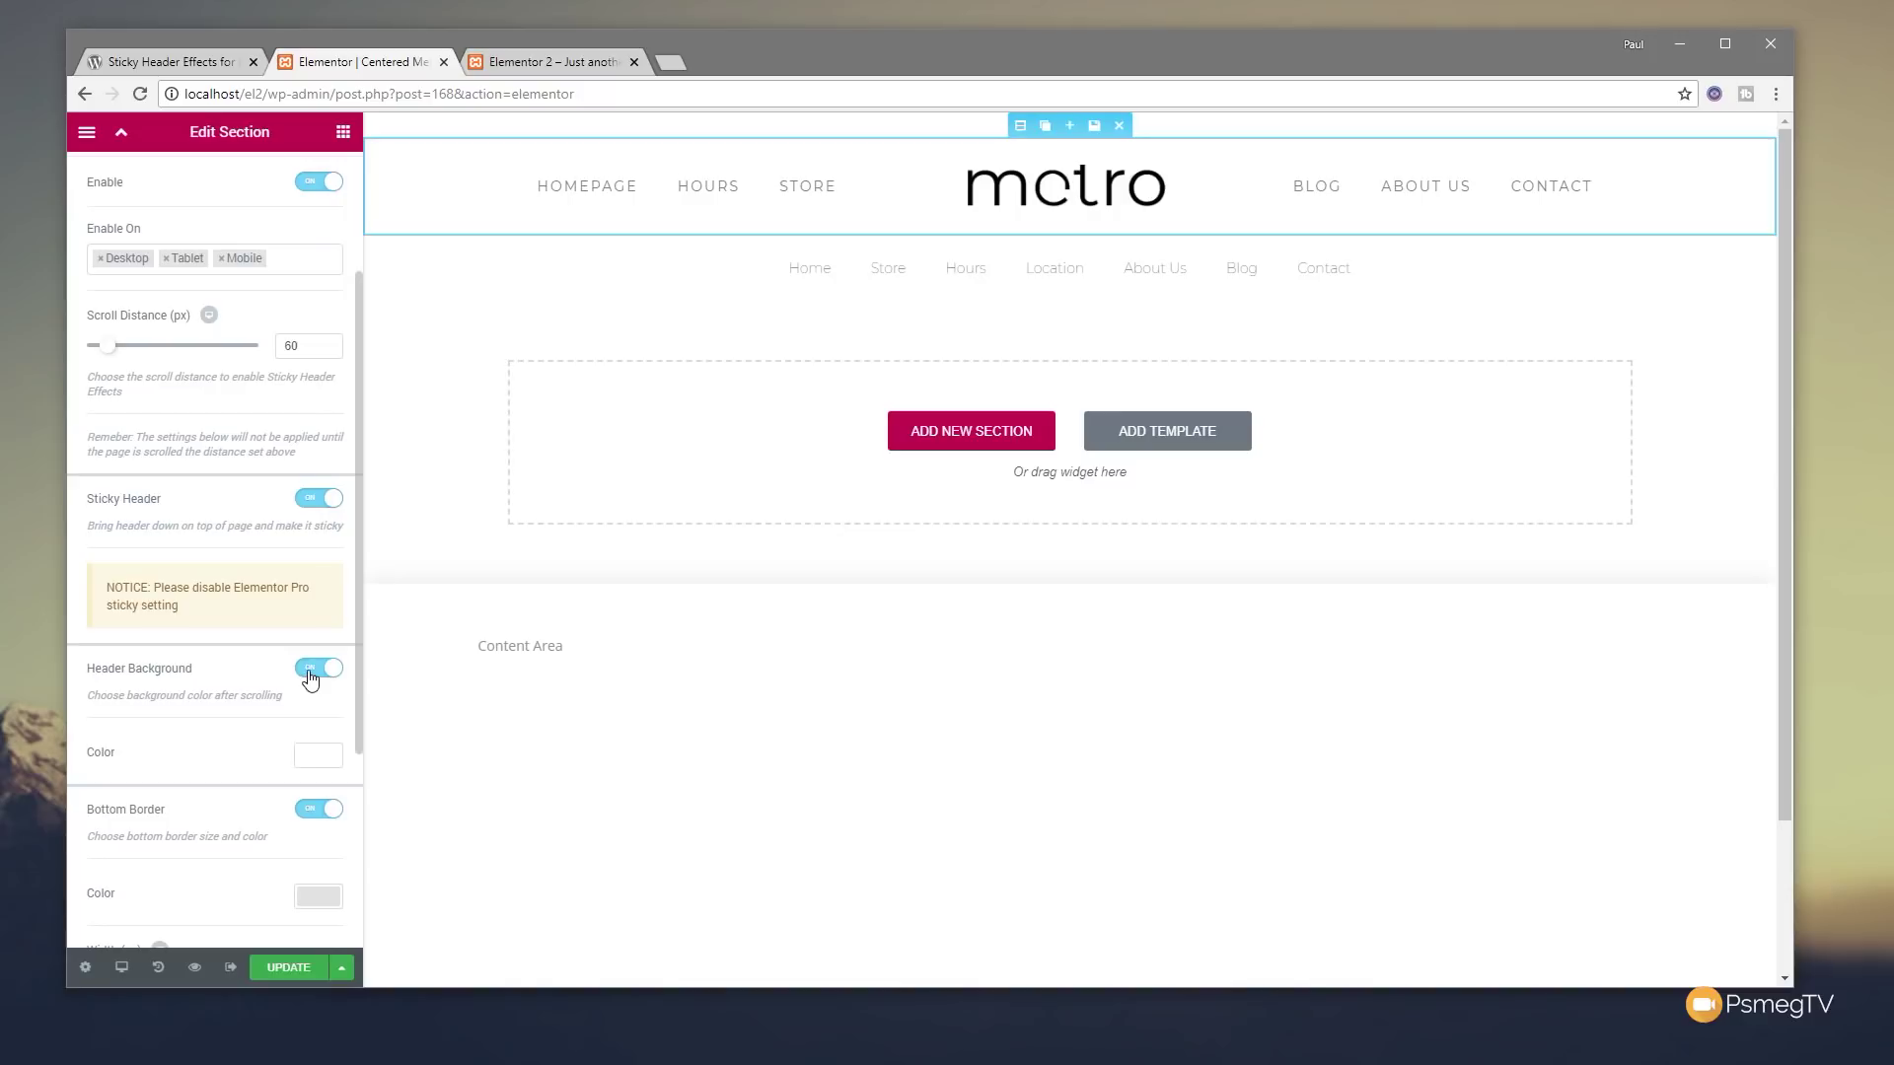
click(316, 756)
scroll(249, 801, down, 2)
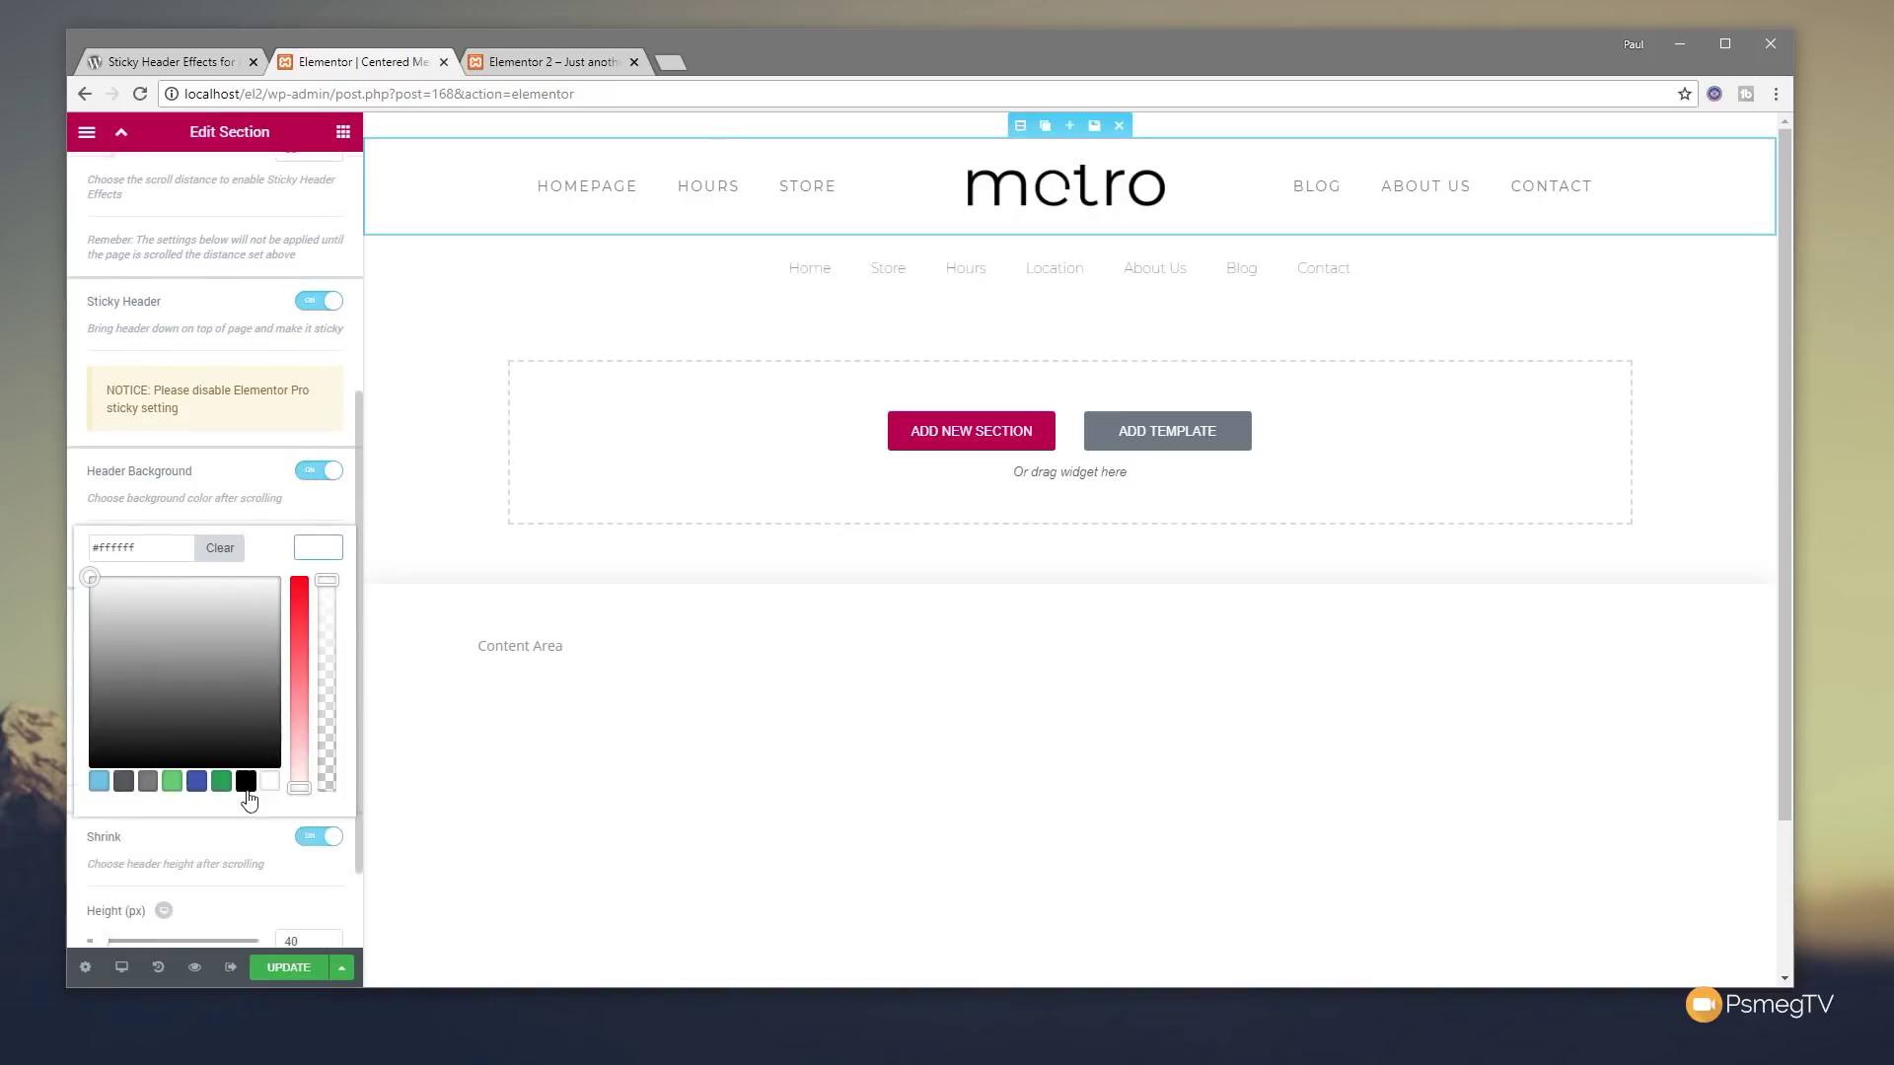
scroll(249, 801, down, 1)
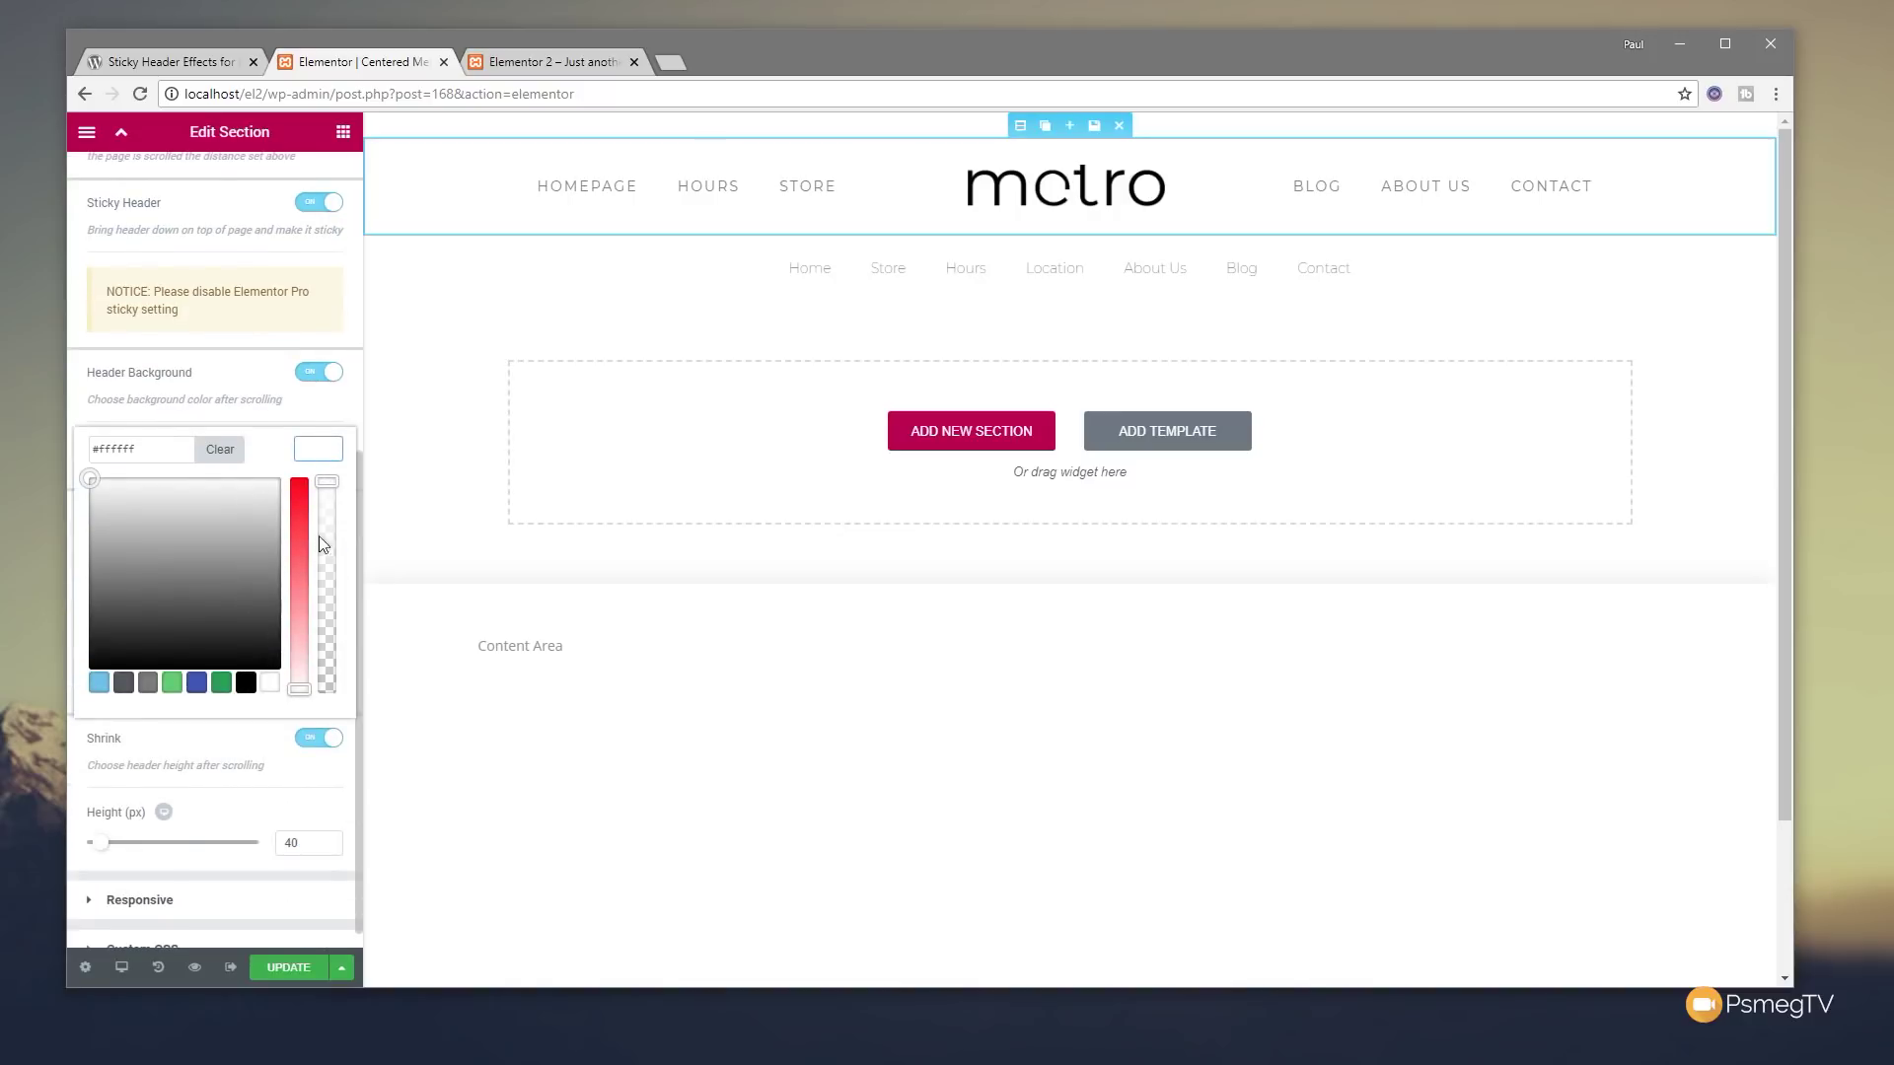
drag(326, 482, 328, 550)
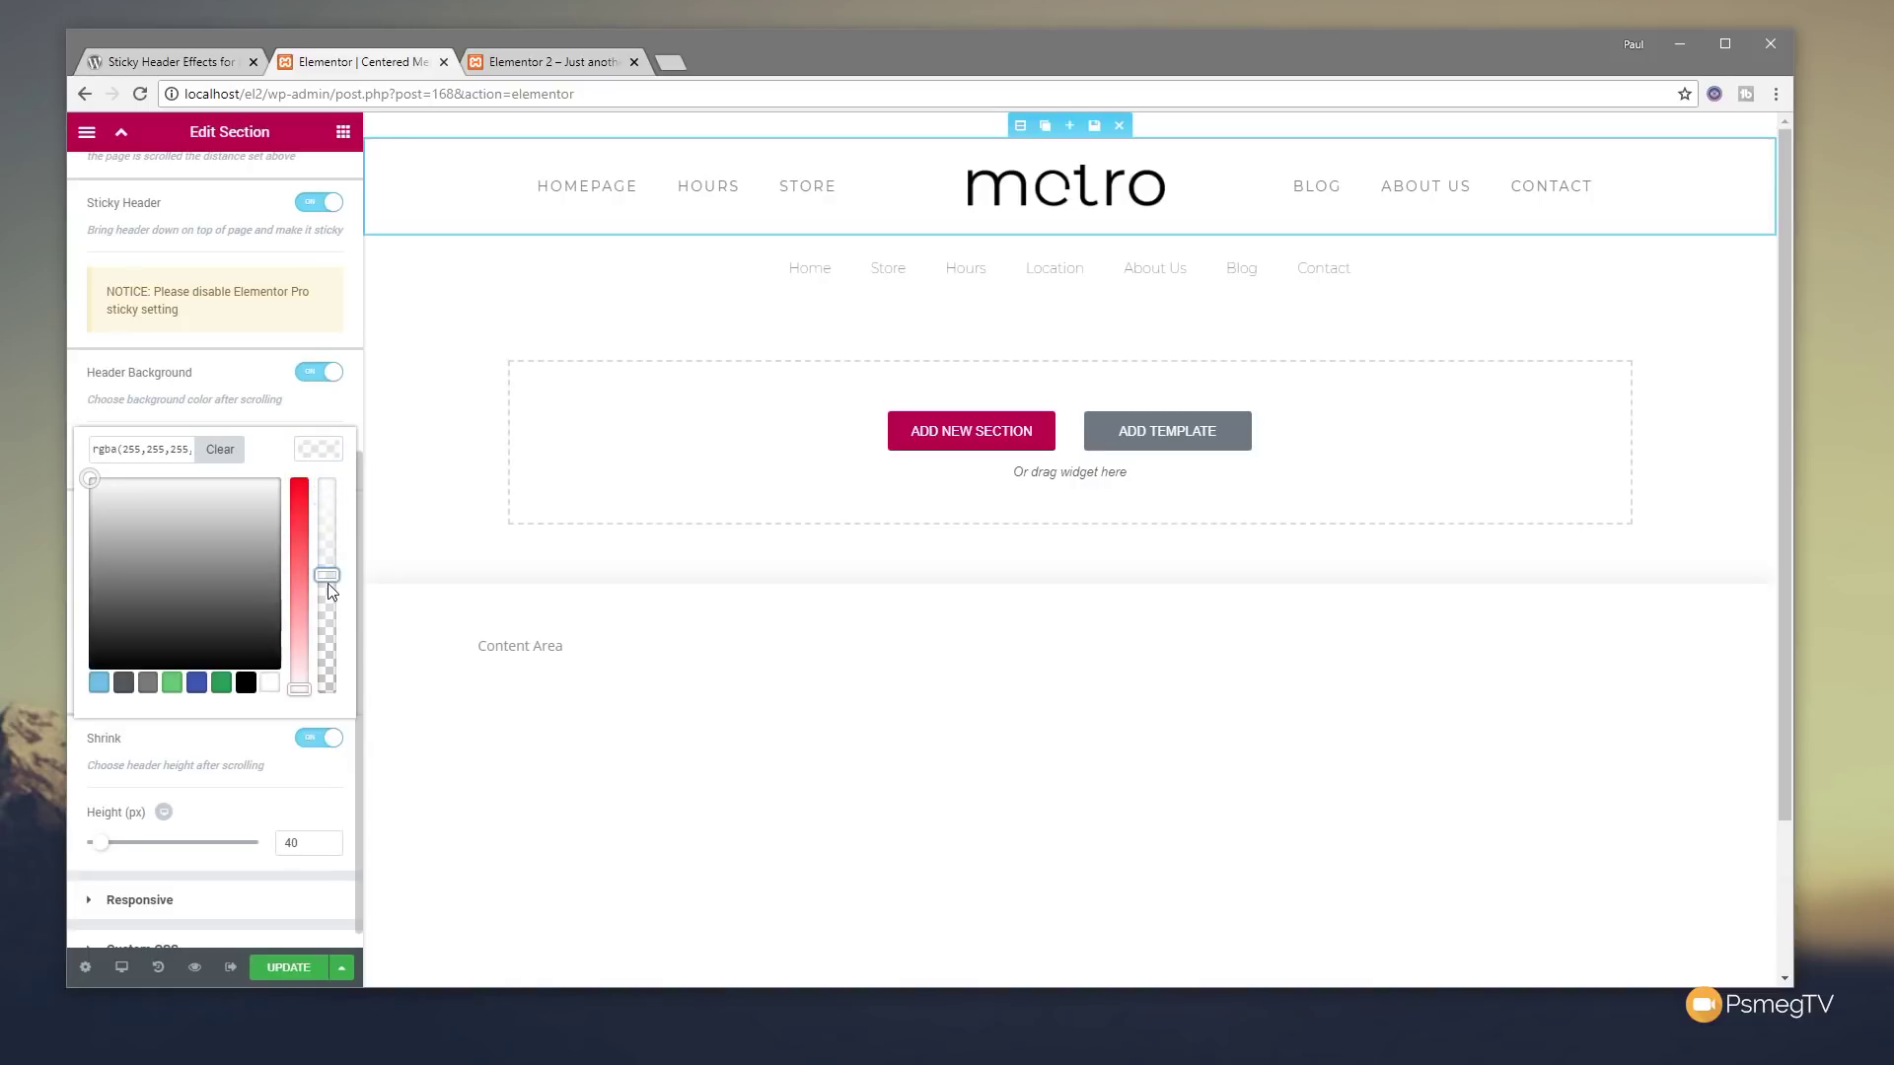
drag(329, 577, 327, 483)
click(328, 451)
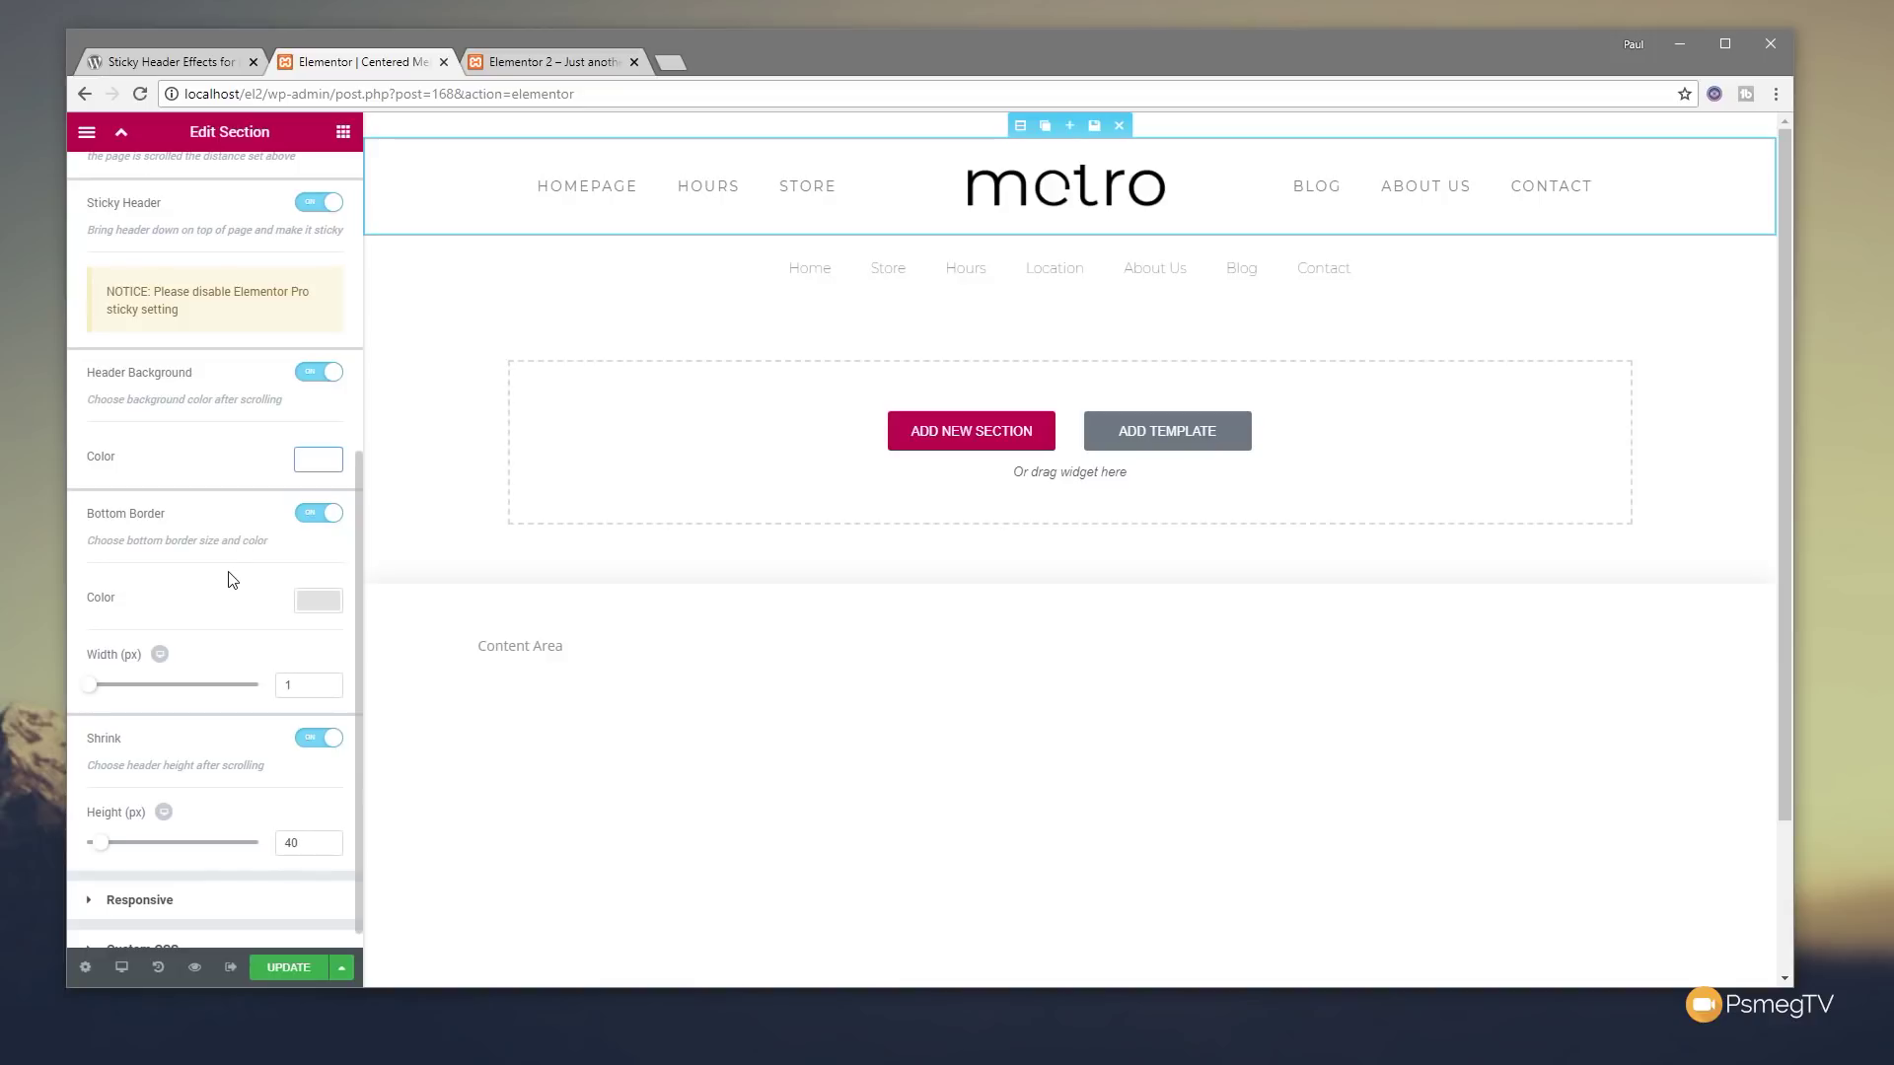
scroll(231, 582, down, 1)
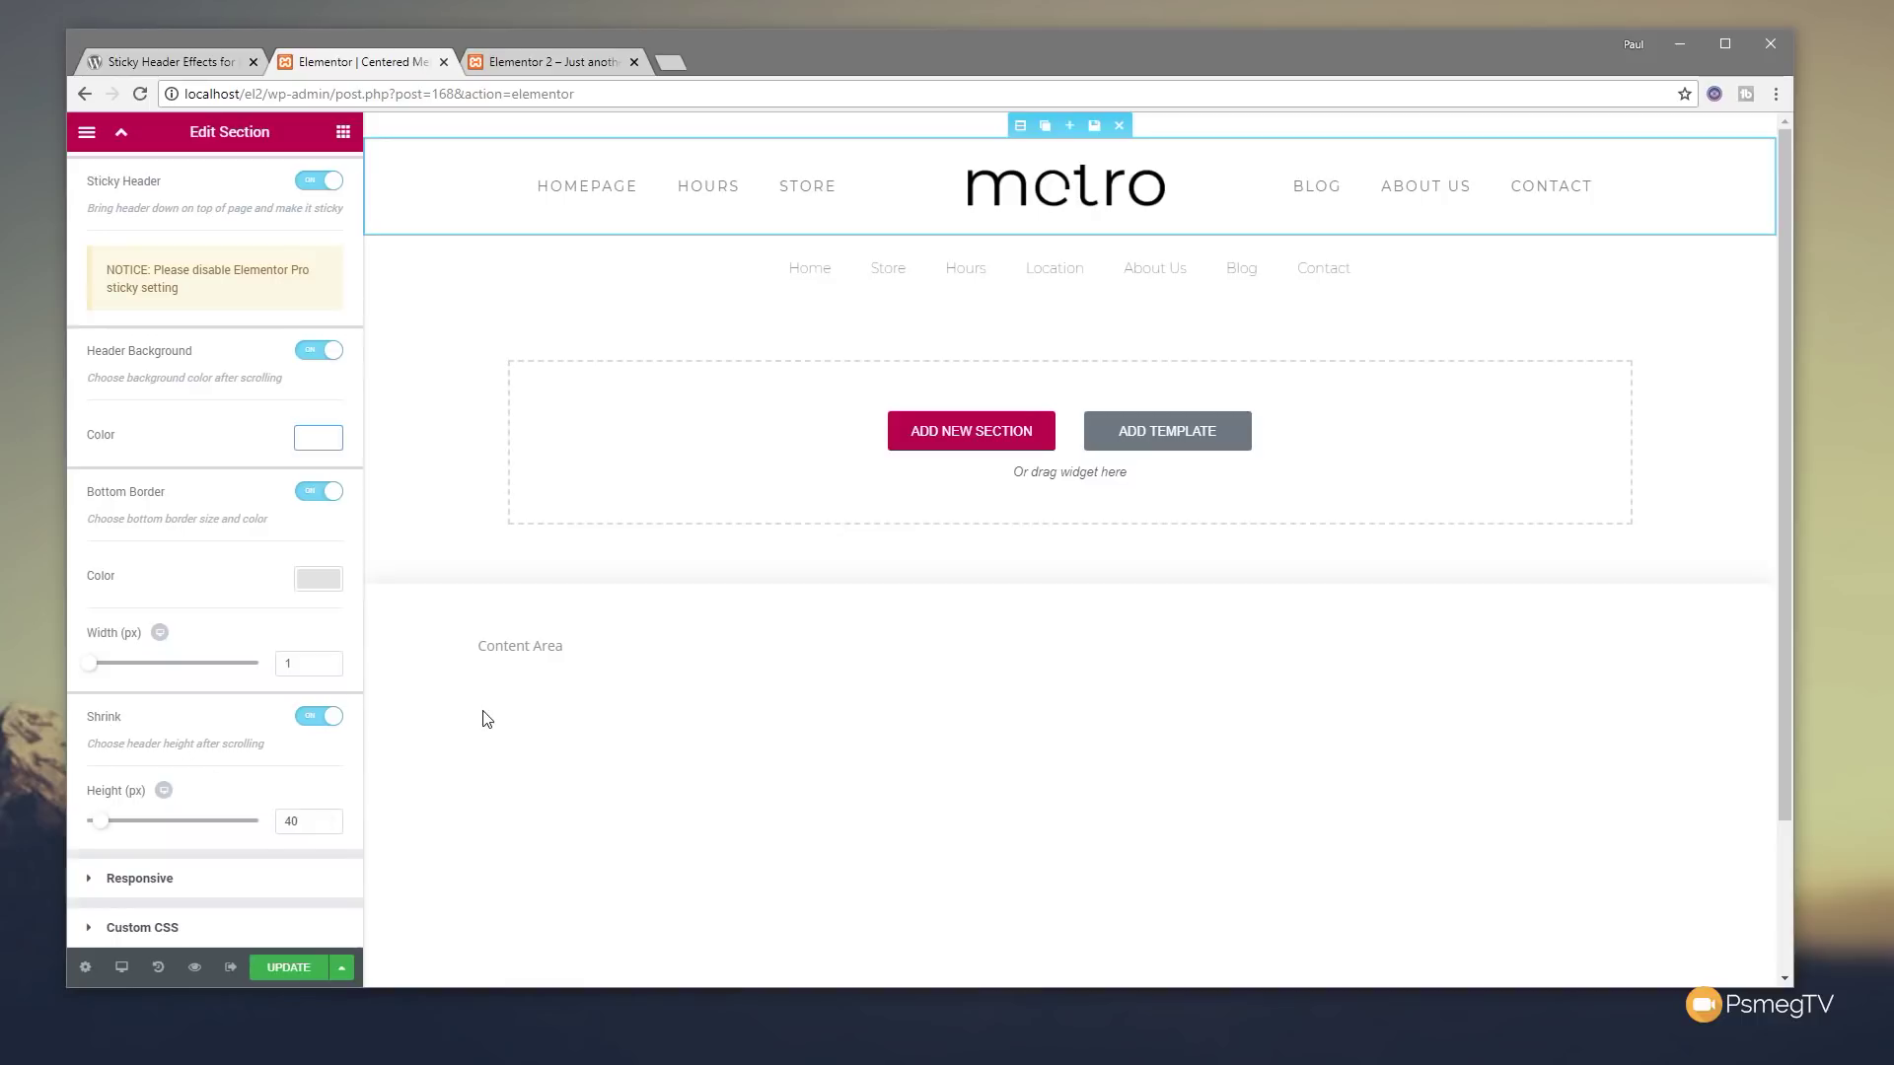
- Scroll the preview to check the header, then save the template's sticky, border and shrink settings
scroll(639, 728, down, 1)
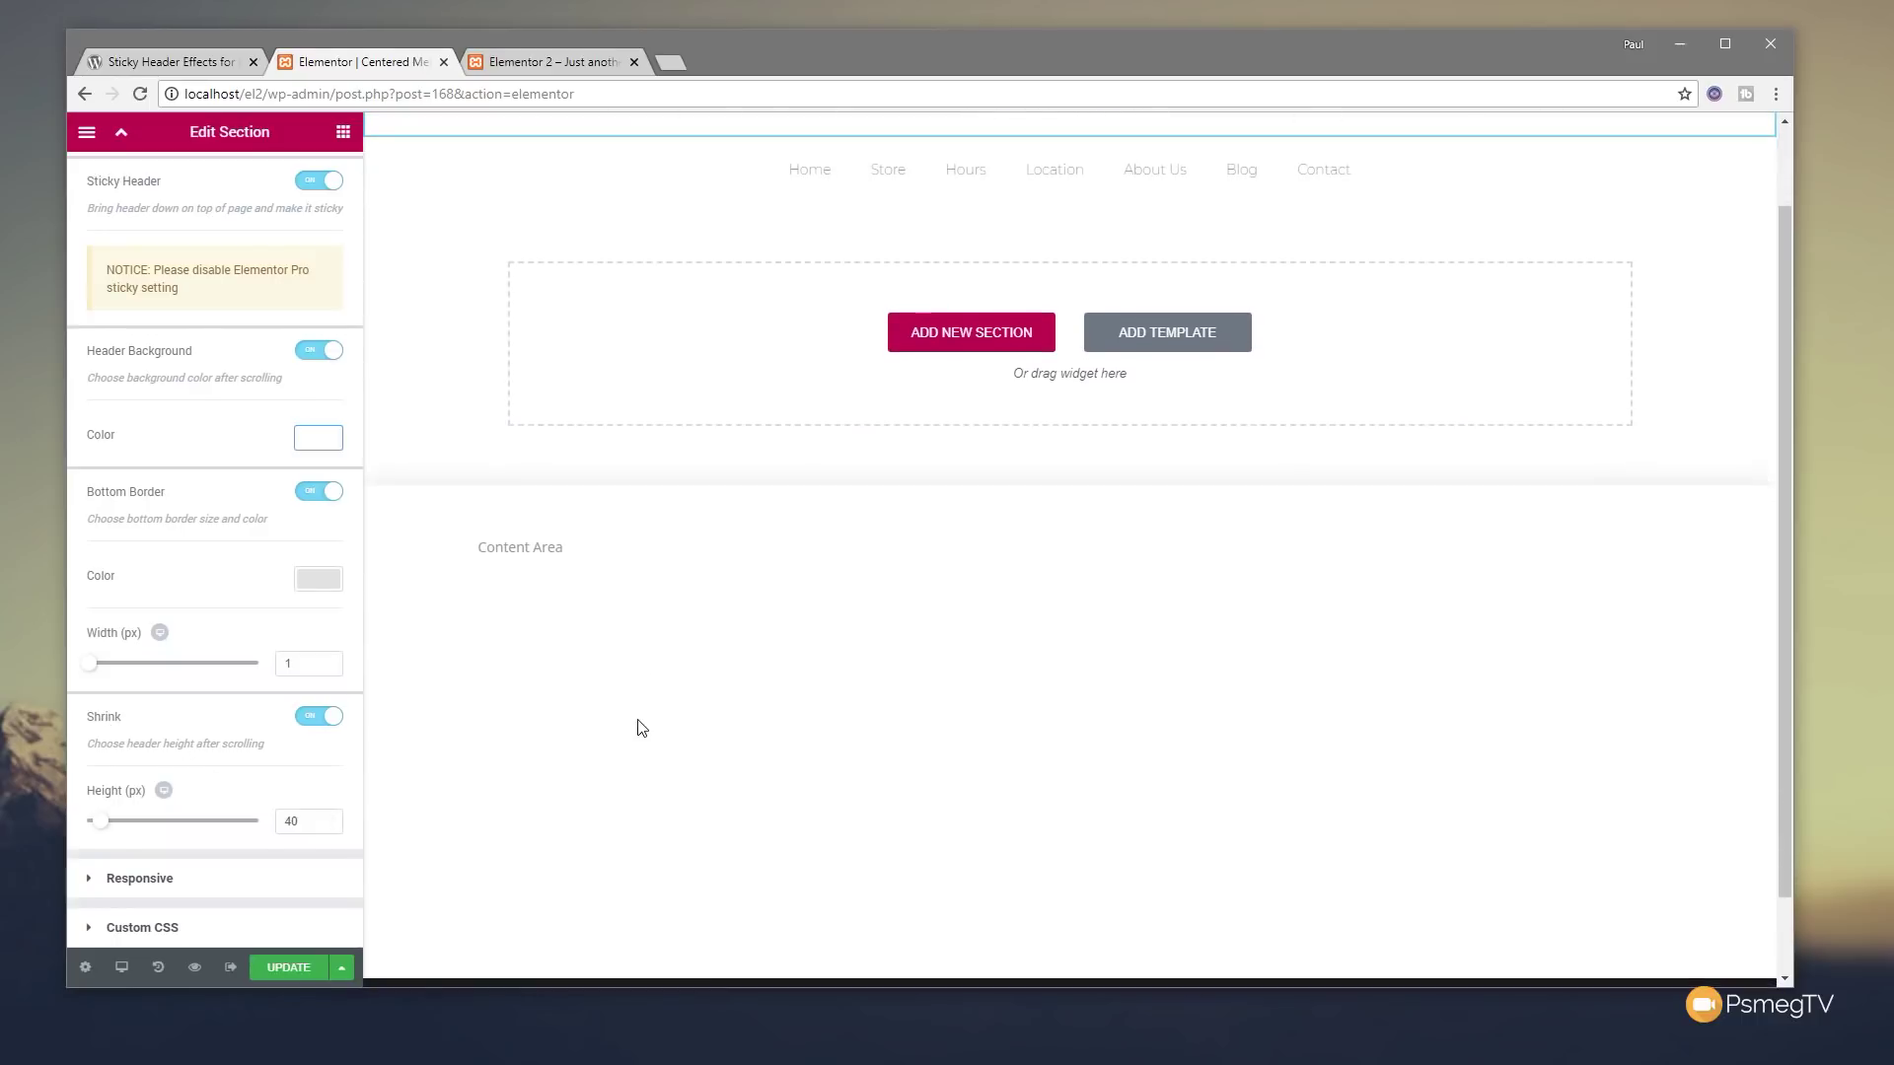
scroll(639, 728, up, 1)
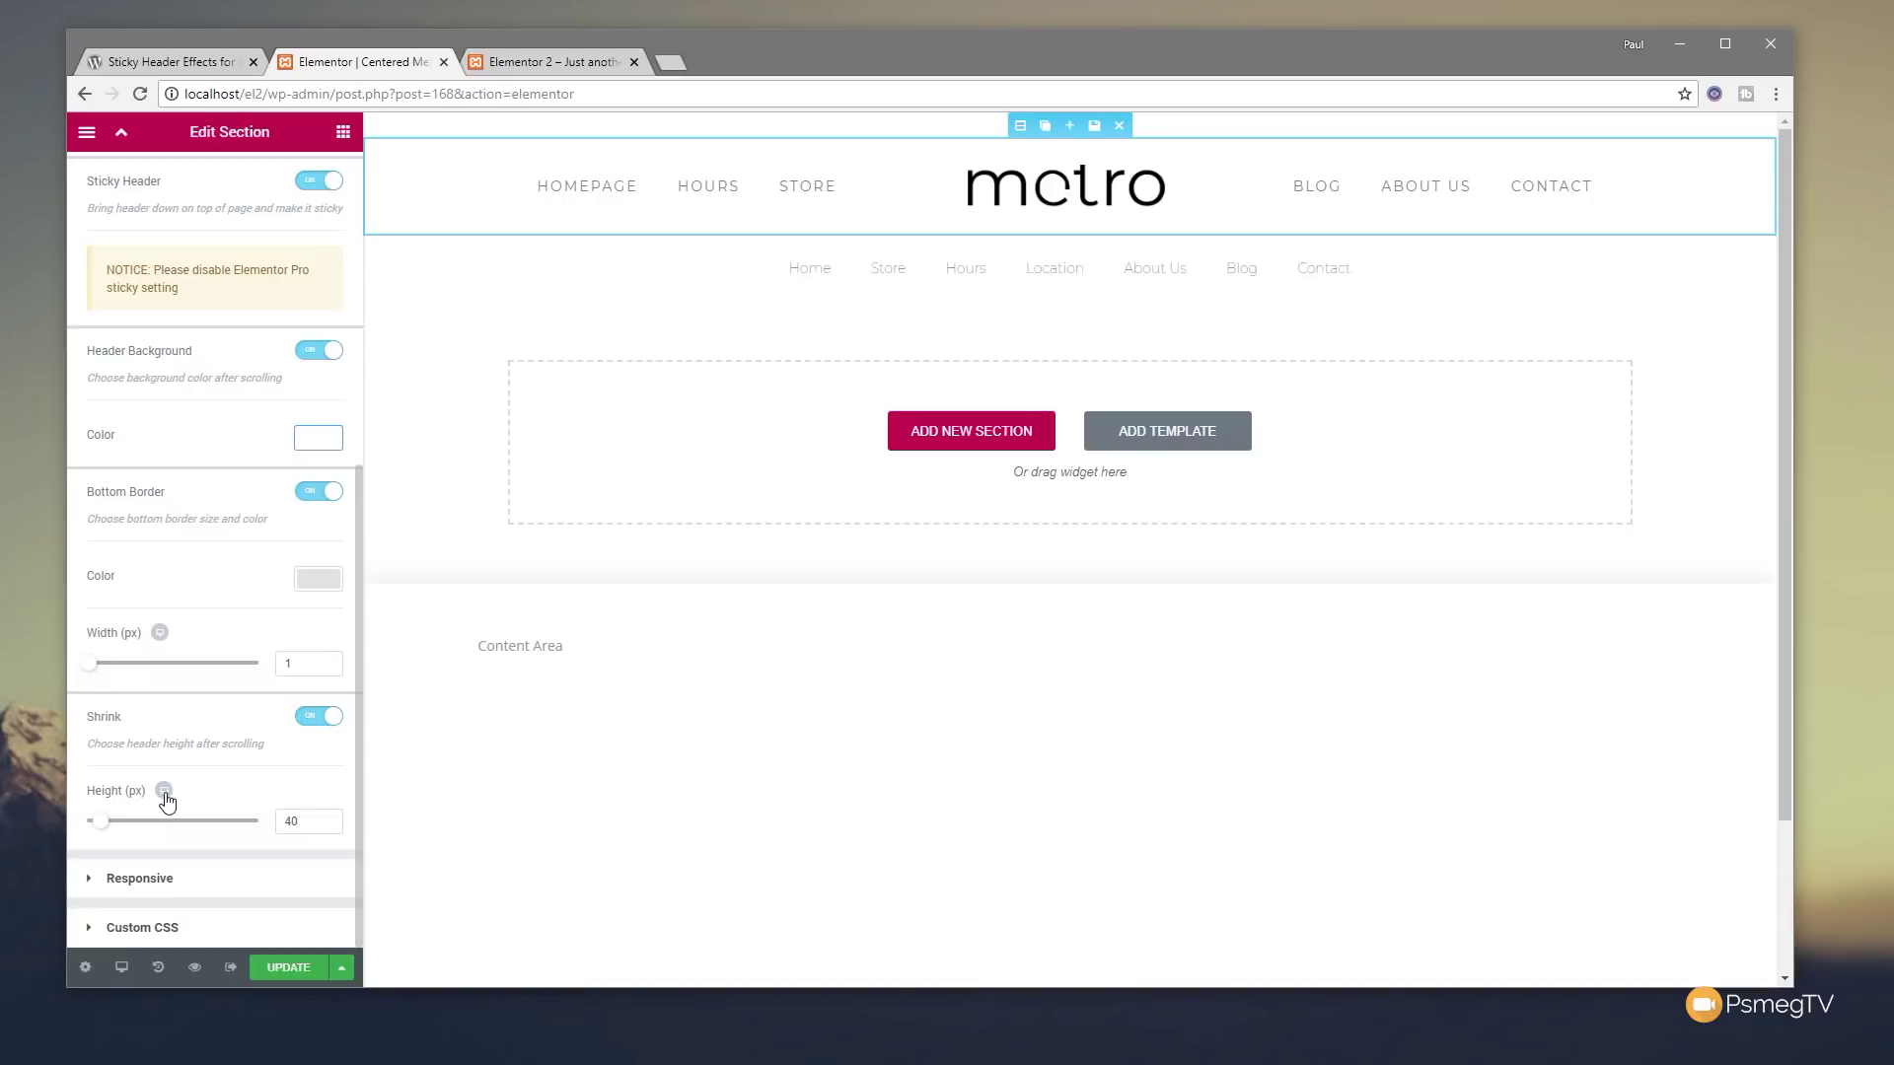
click(290, 968)
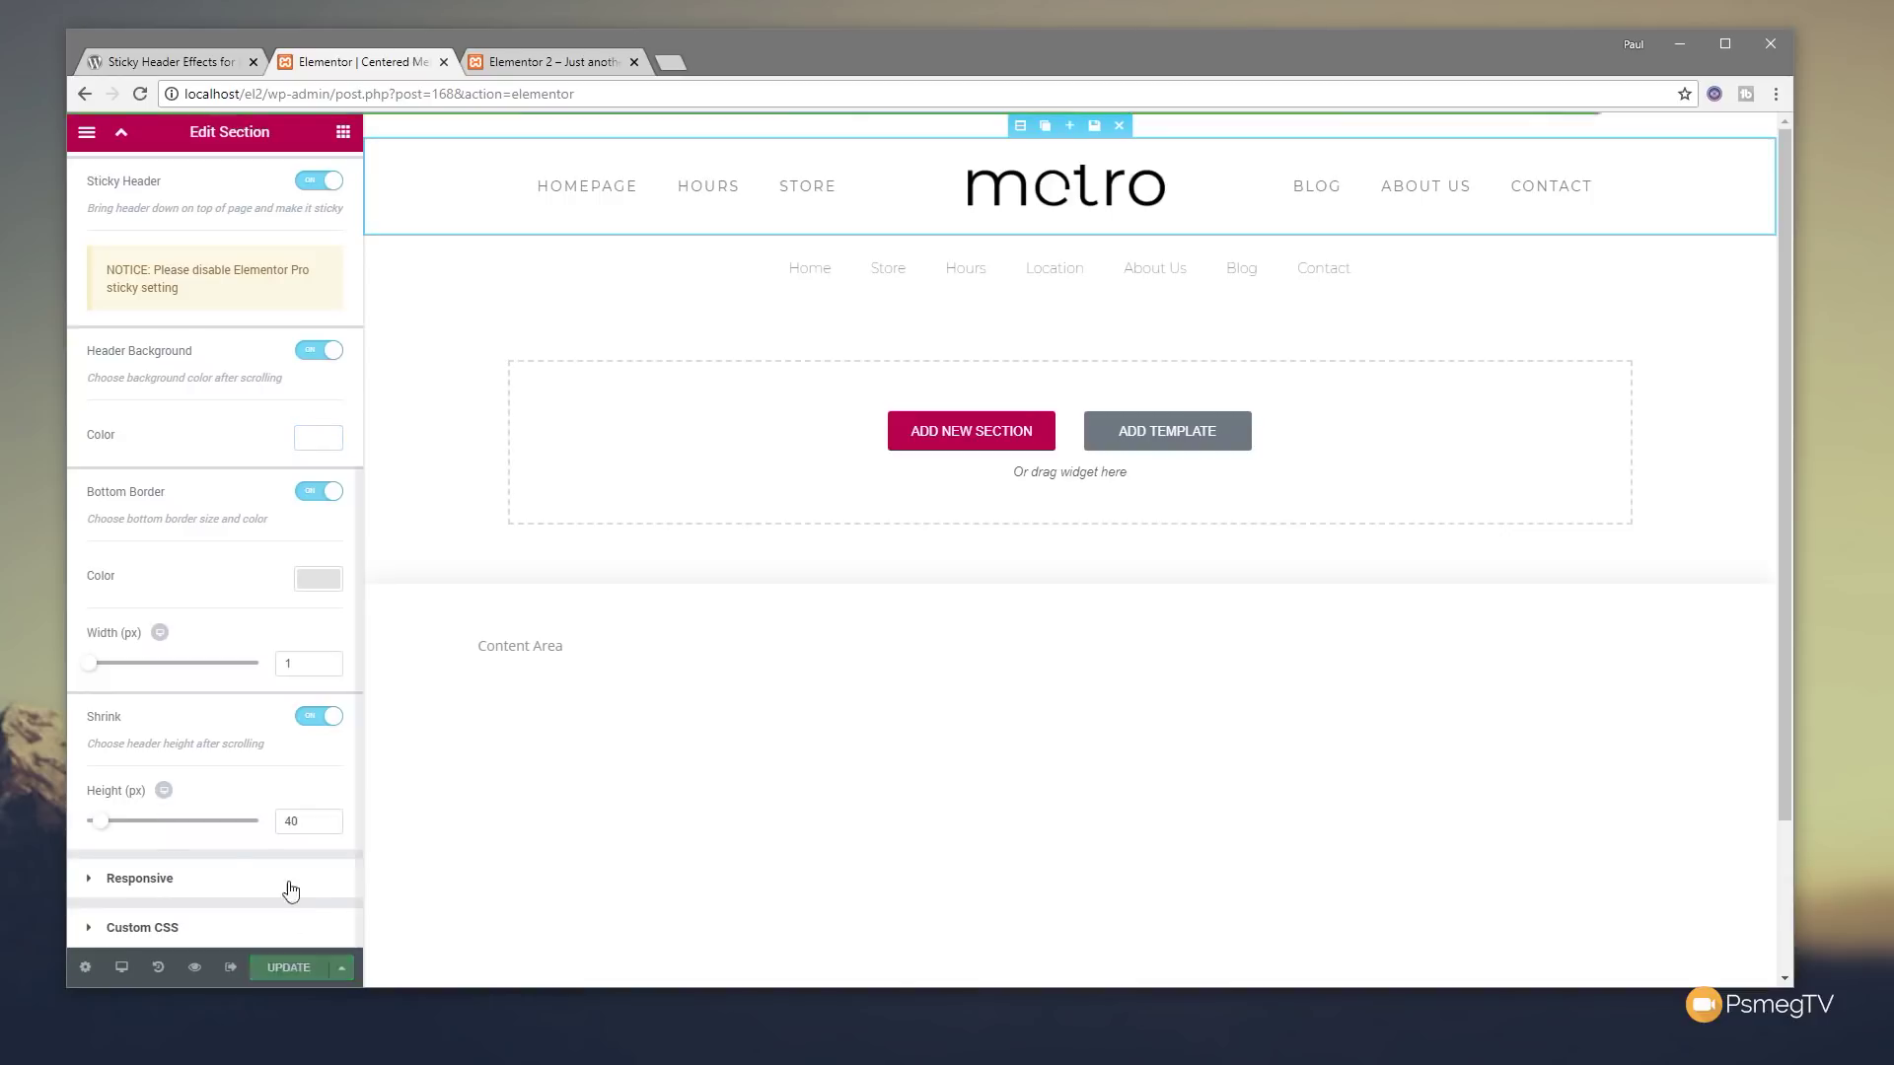
- Reload the live Metro homepage and scroll to confirm the header stays pinned and shrinks
click(544, 69)
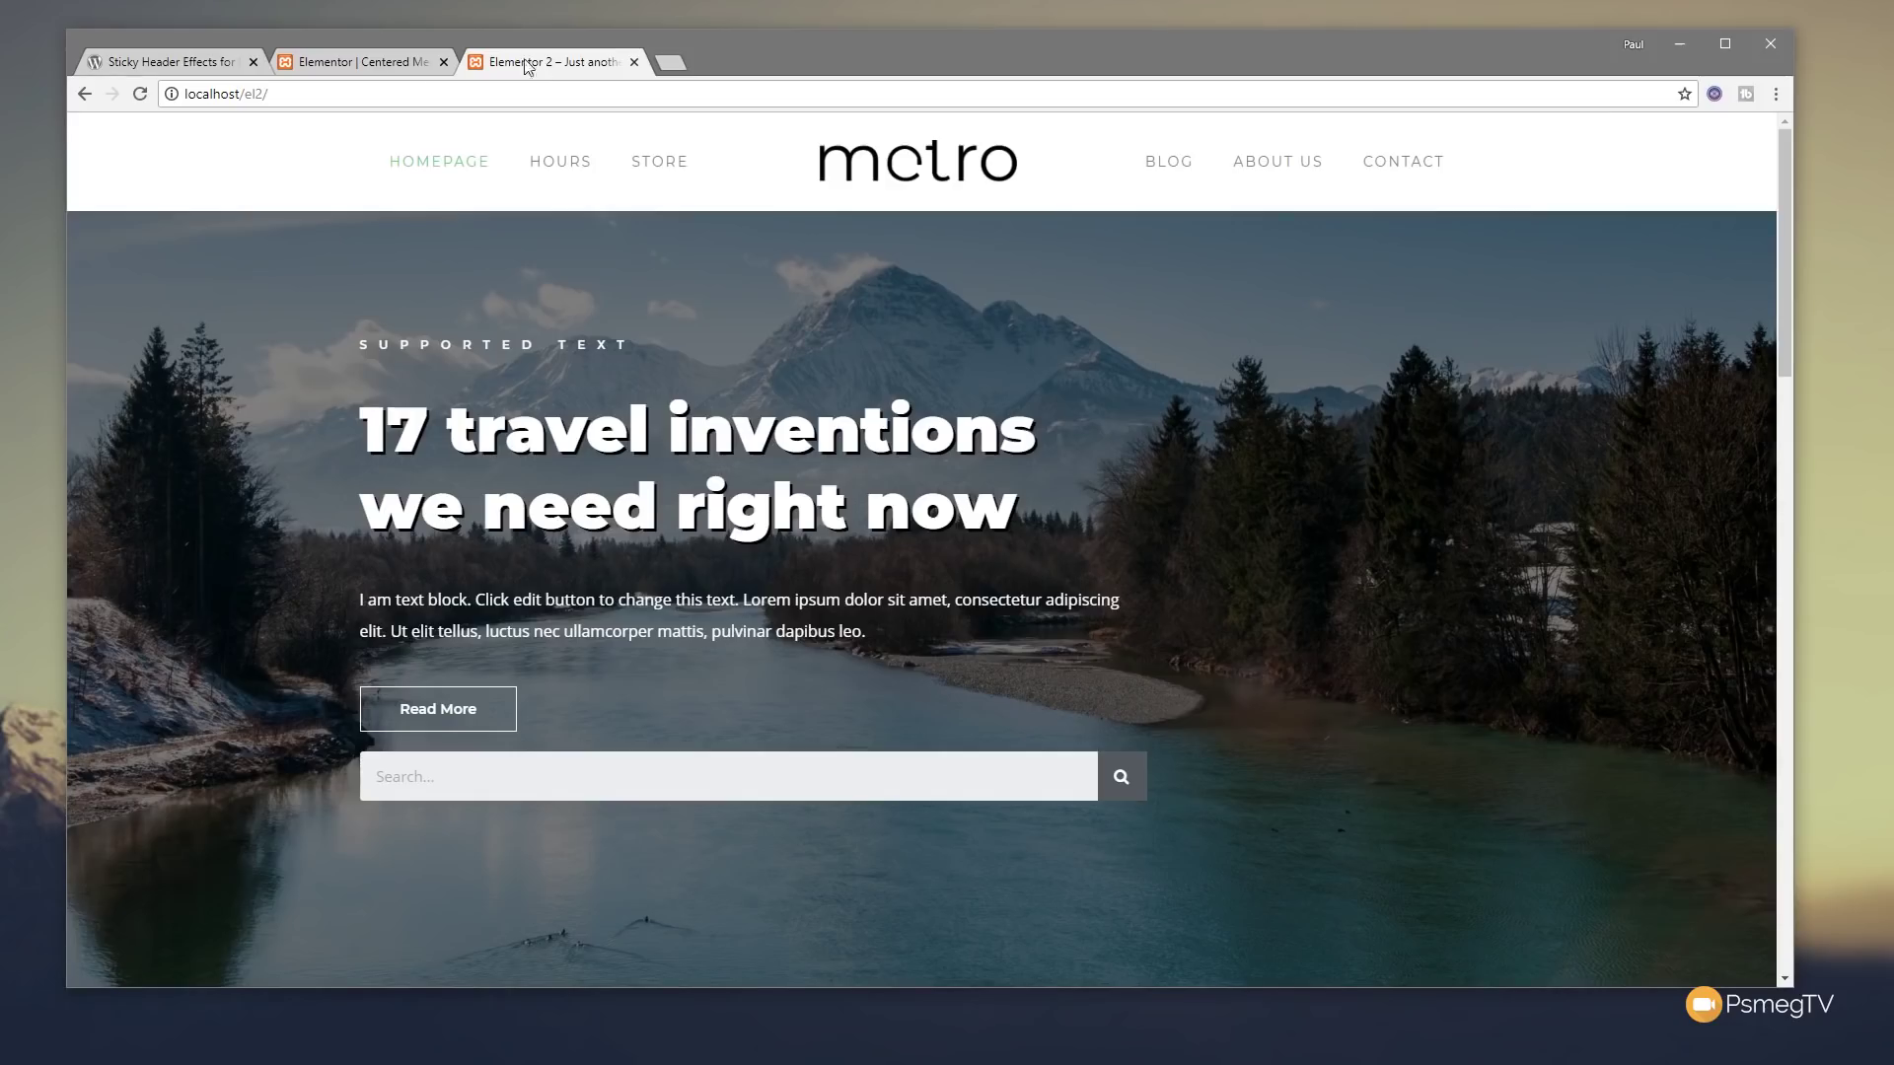
click(140, 94)
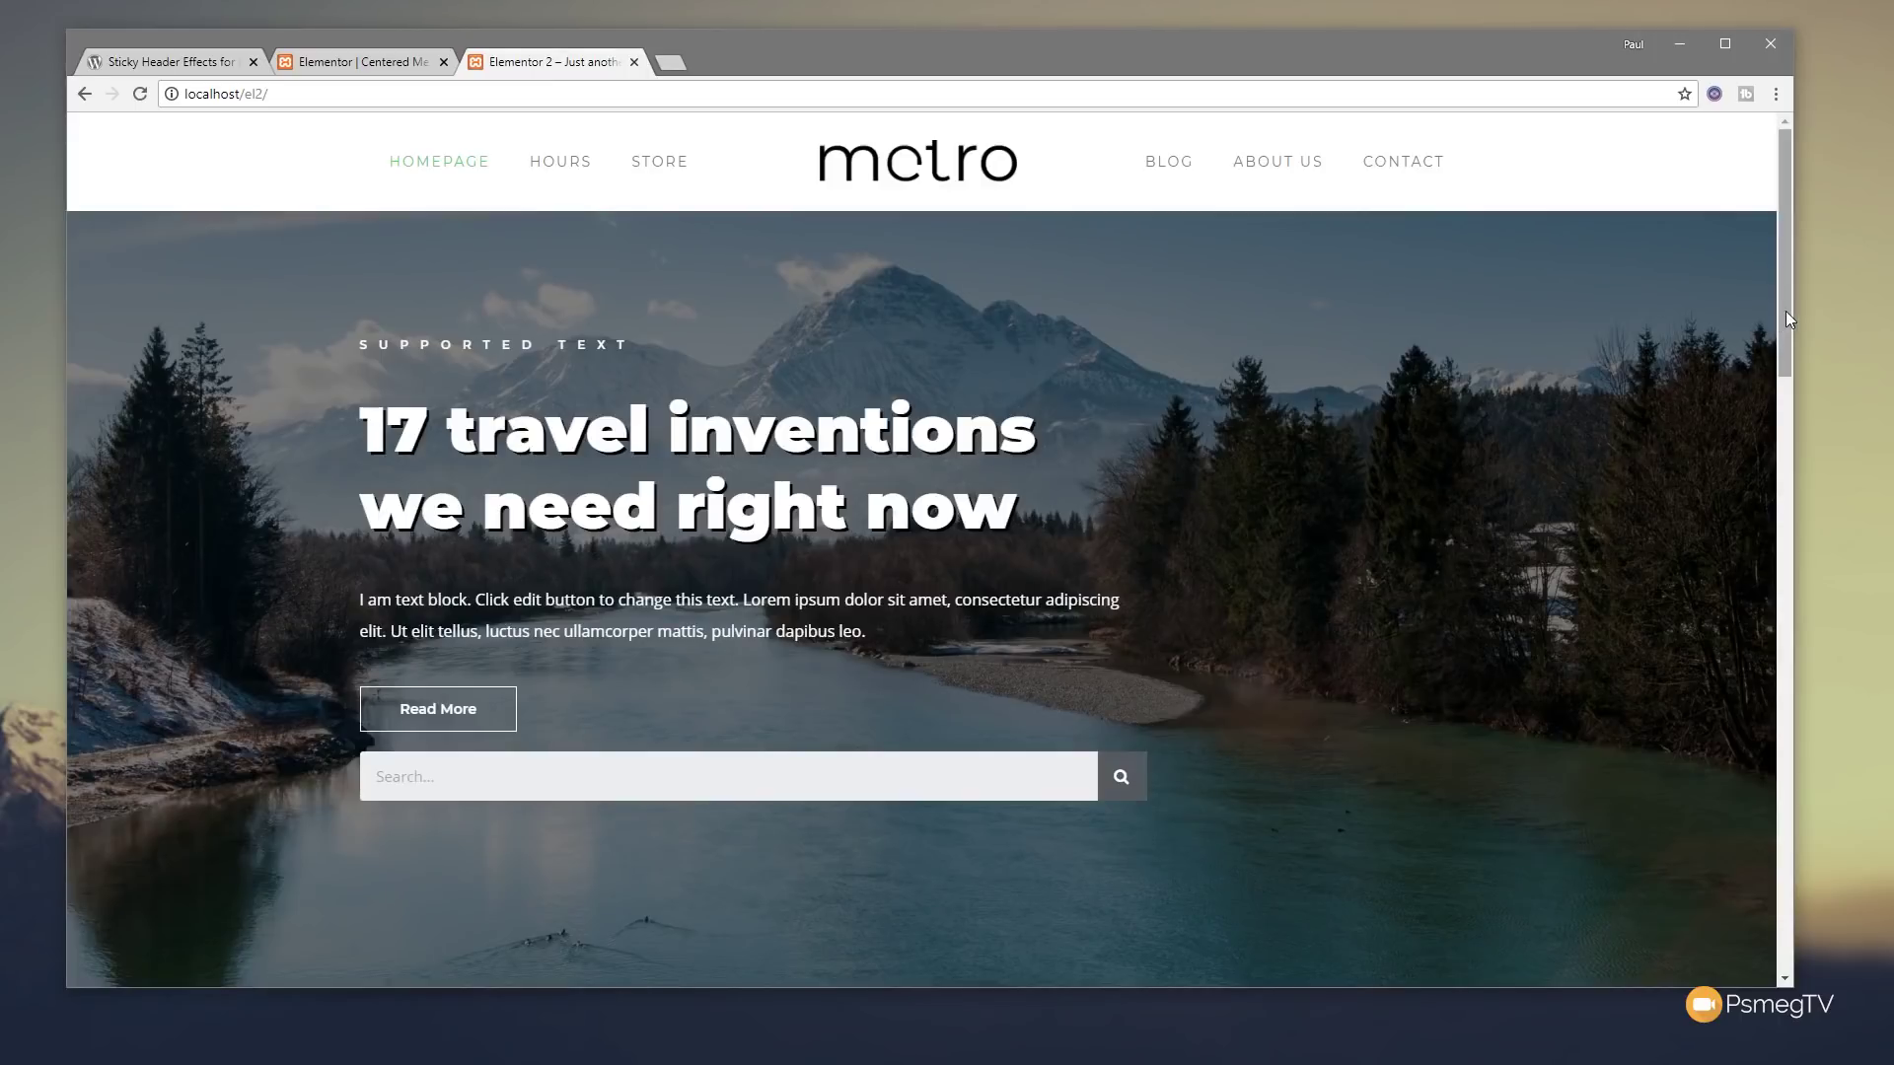
drag(1786, 319, 1779, 560)
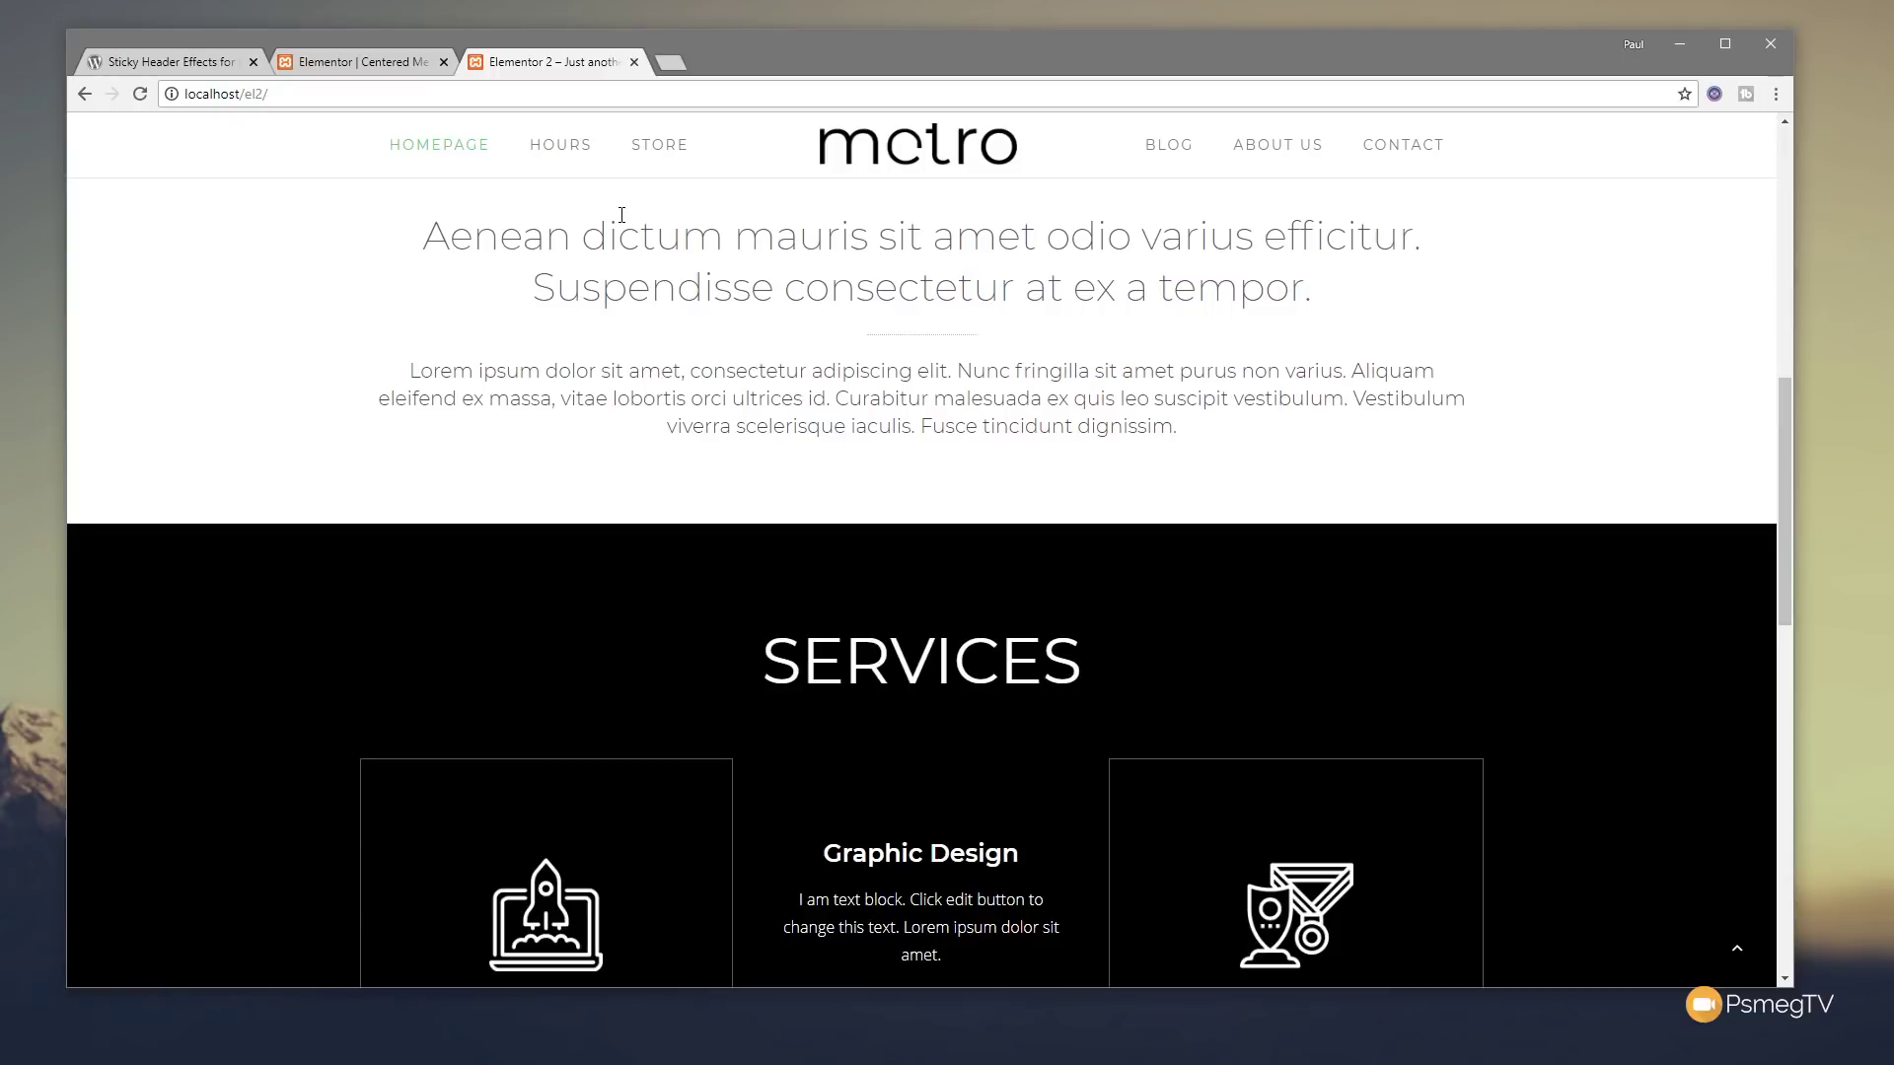
mouse_move(1790, 420)
mouse_down()
mouse_move(1784, 458)
mouse_move(1780, 396)
mouse_up()
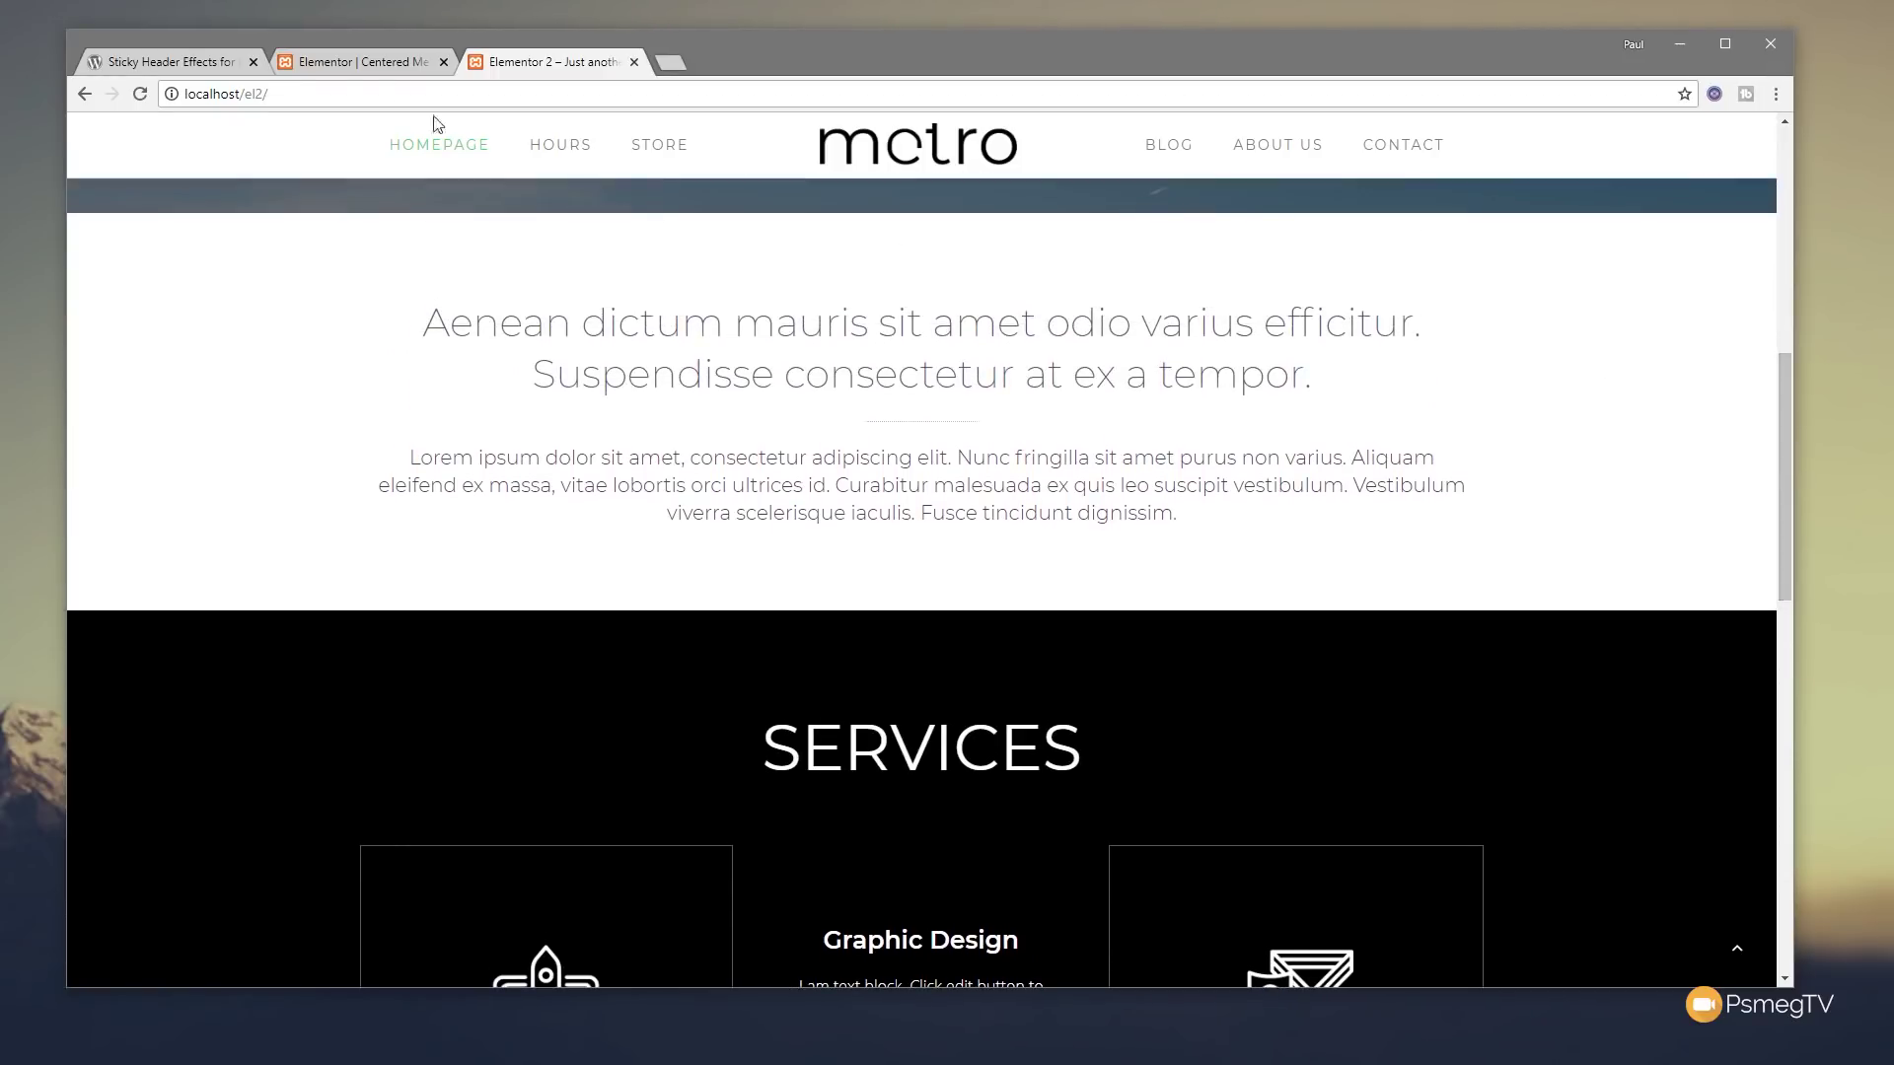
click(346, 61)
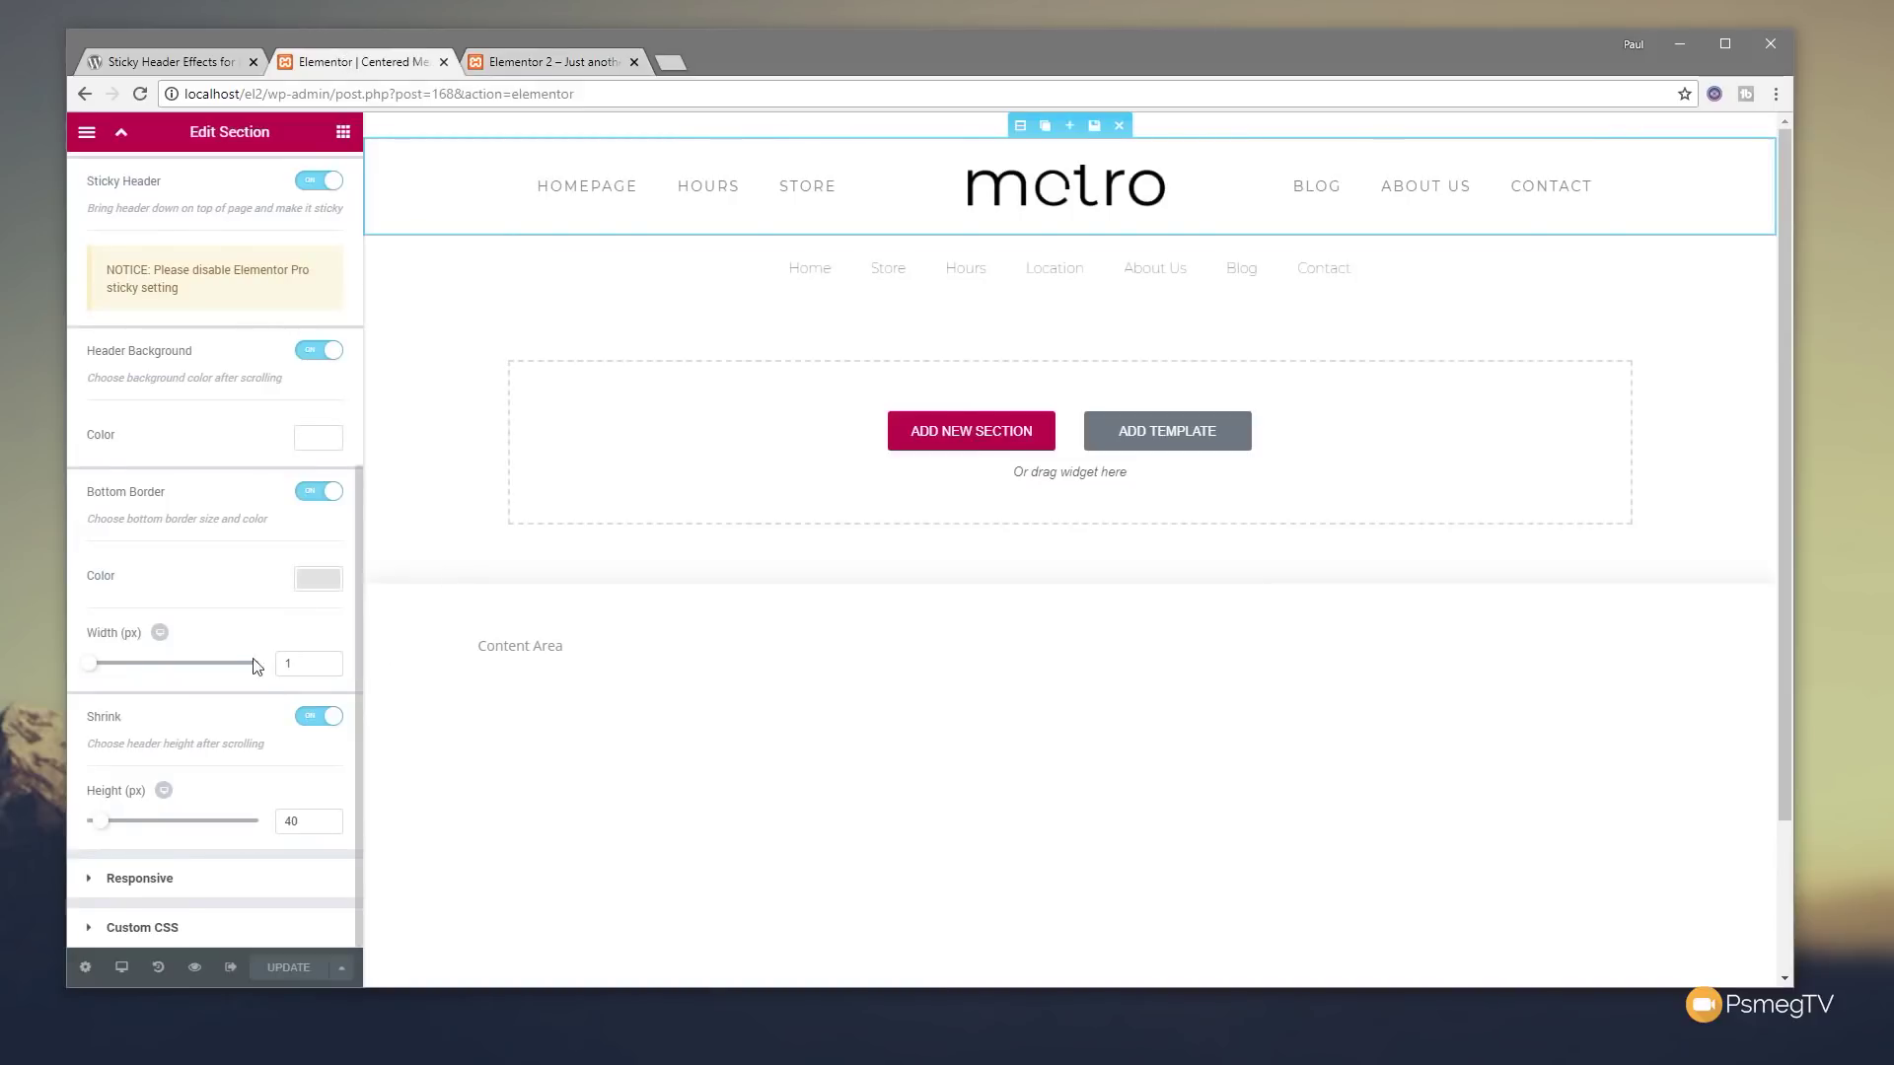
- Lower the Header Background Color opacity to semi-transparent white and save the template
click(332, 441)
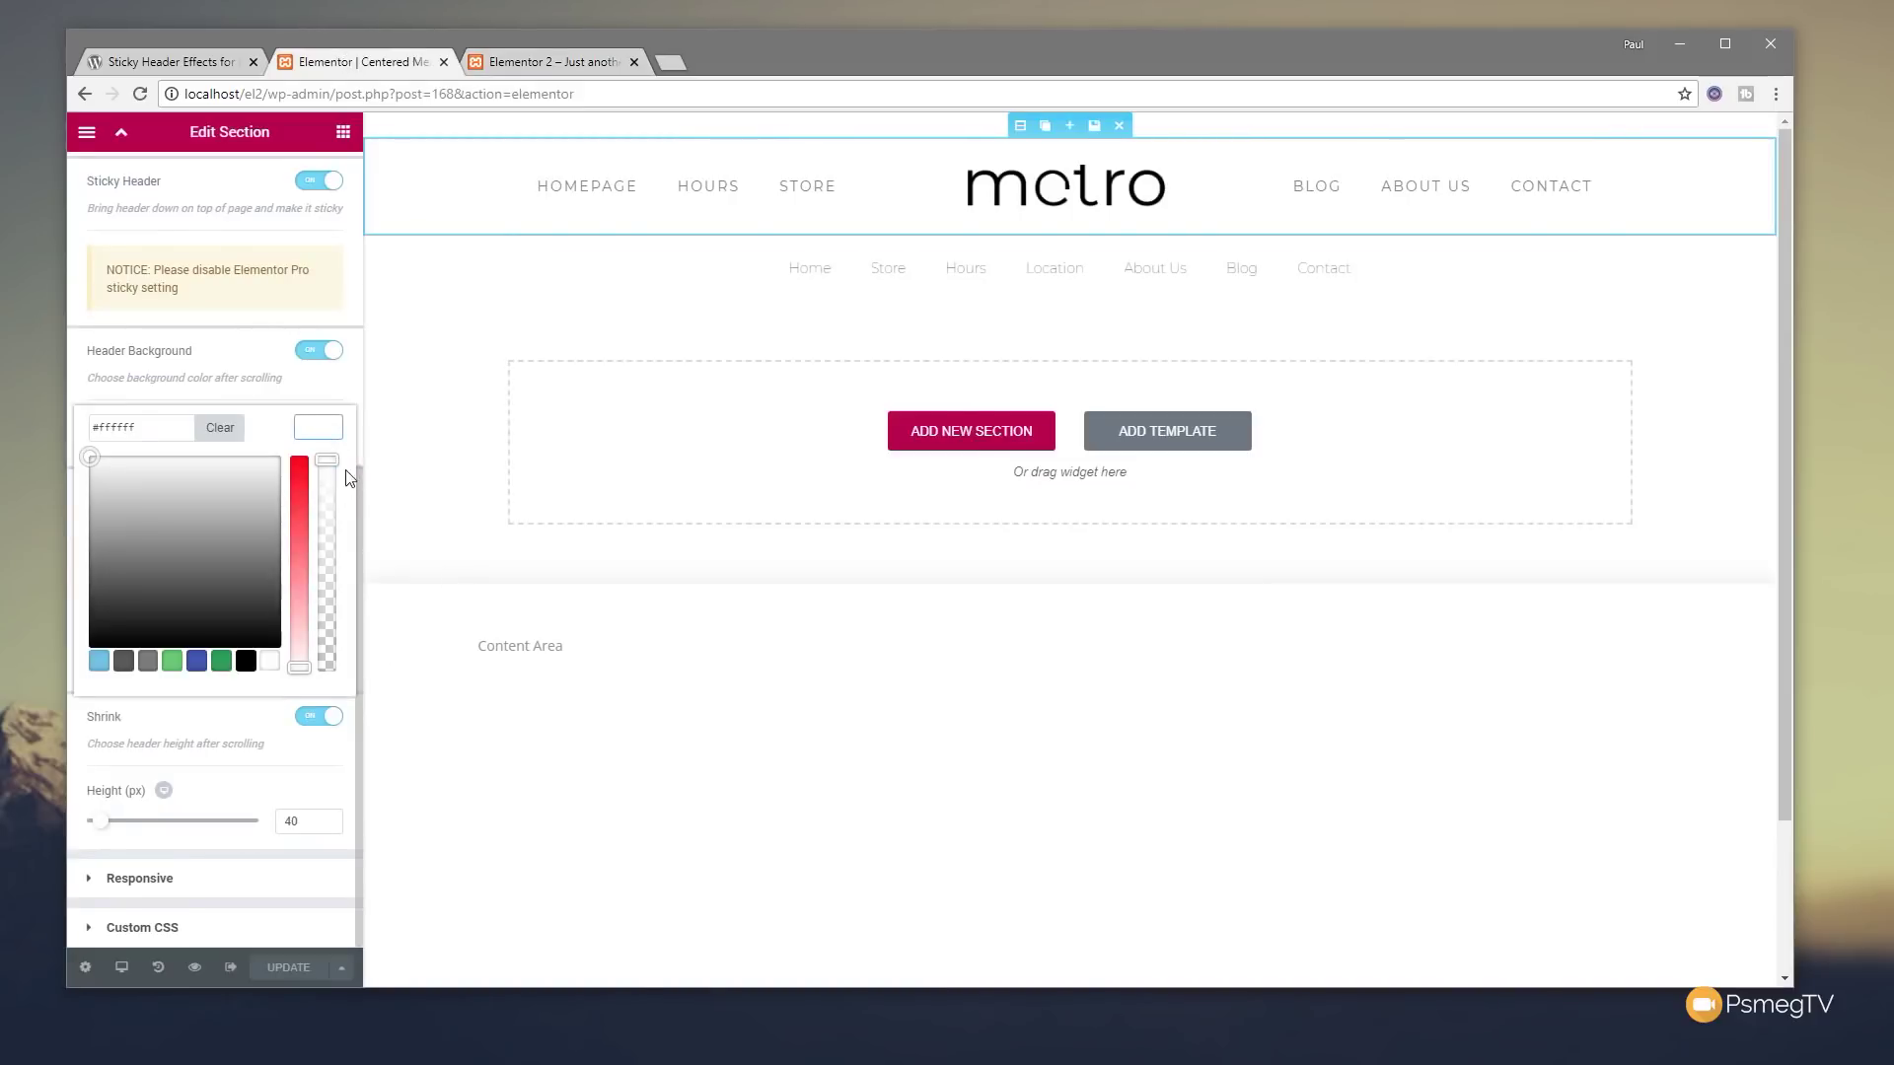
drag(329, 466, 334, 561)
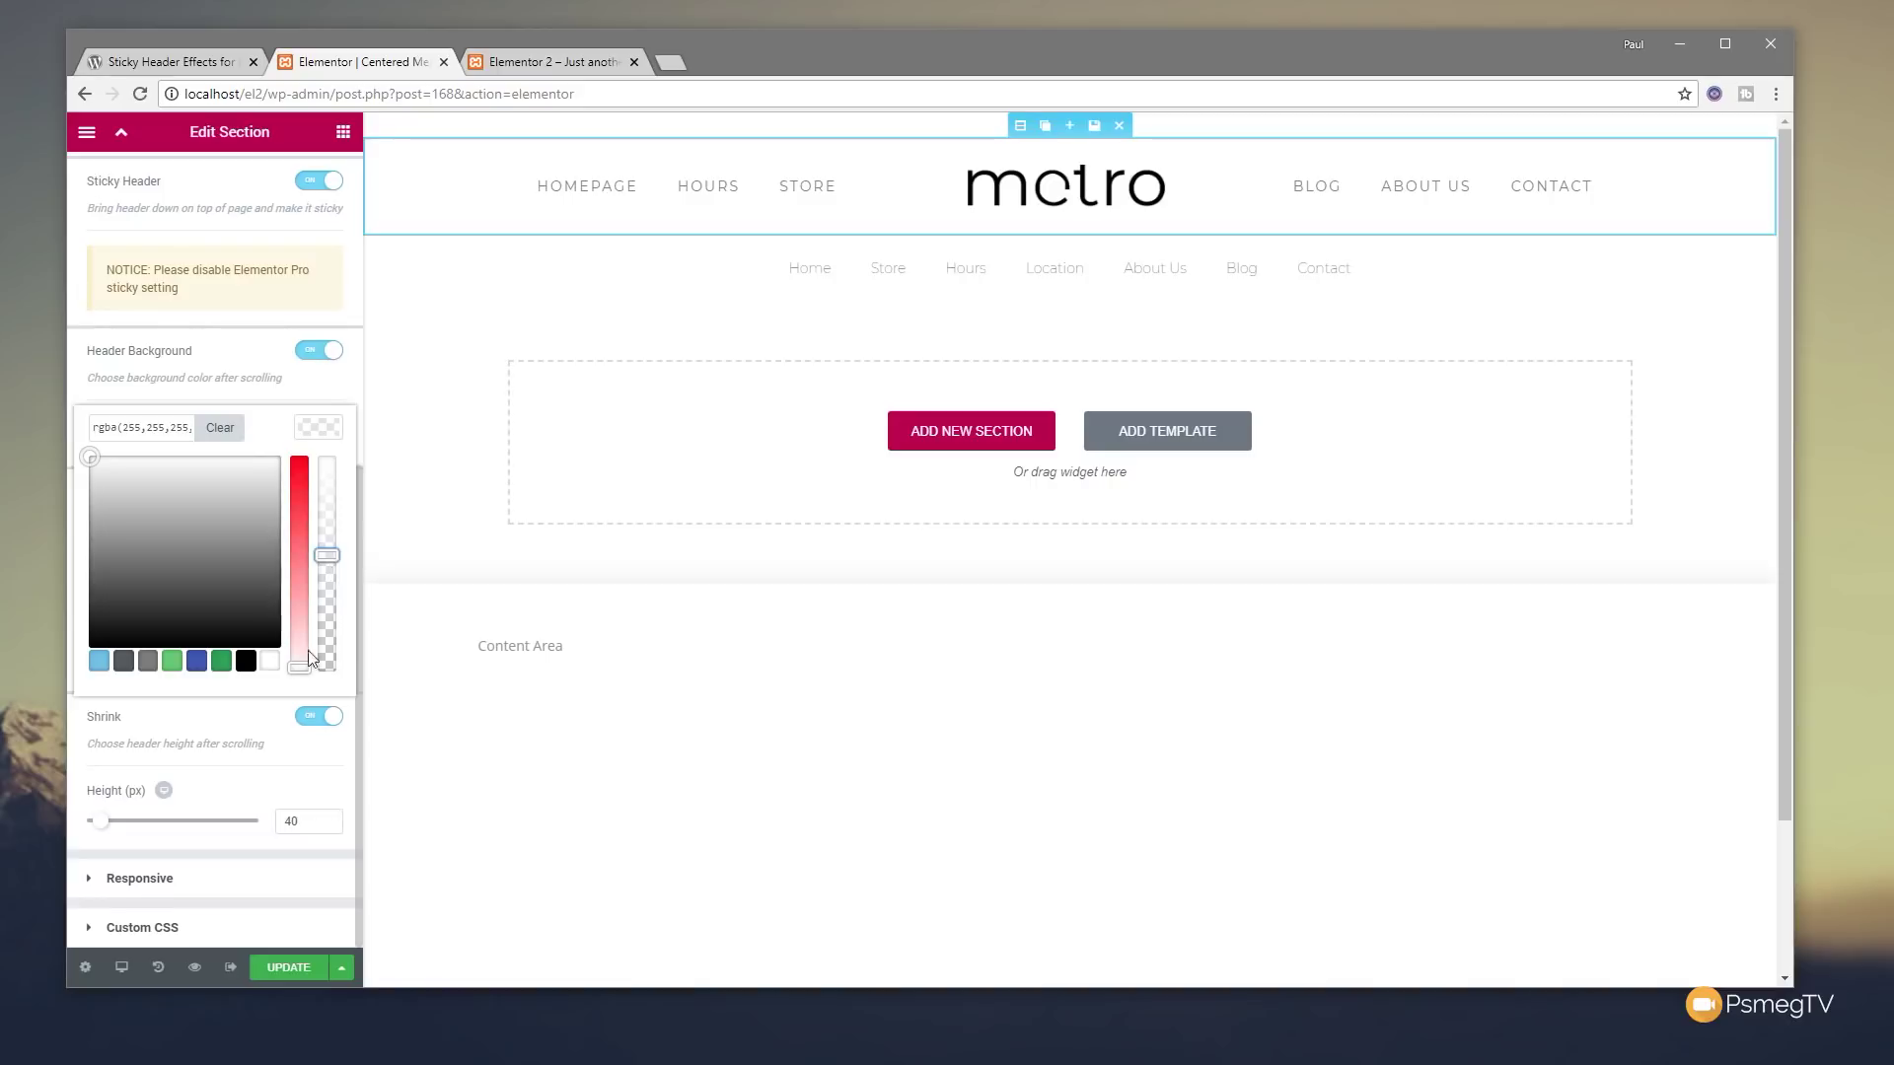
click(311, 774)
click(301, 955)
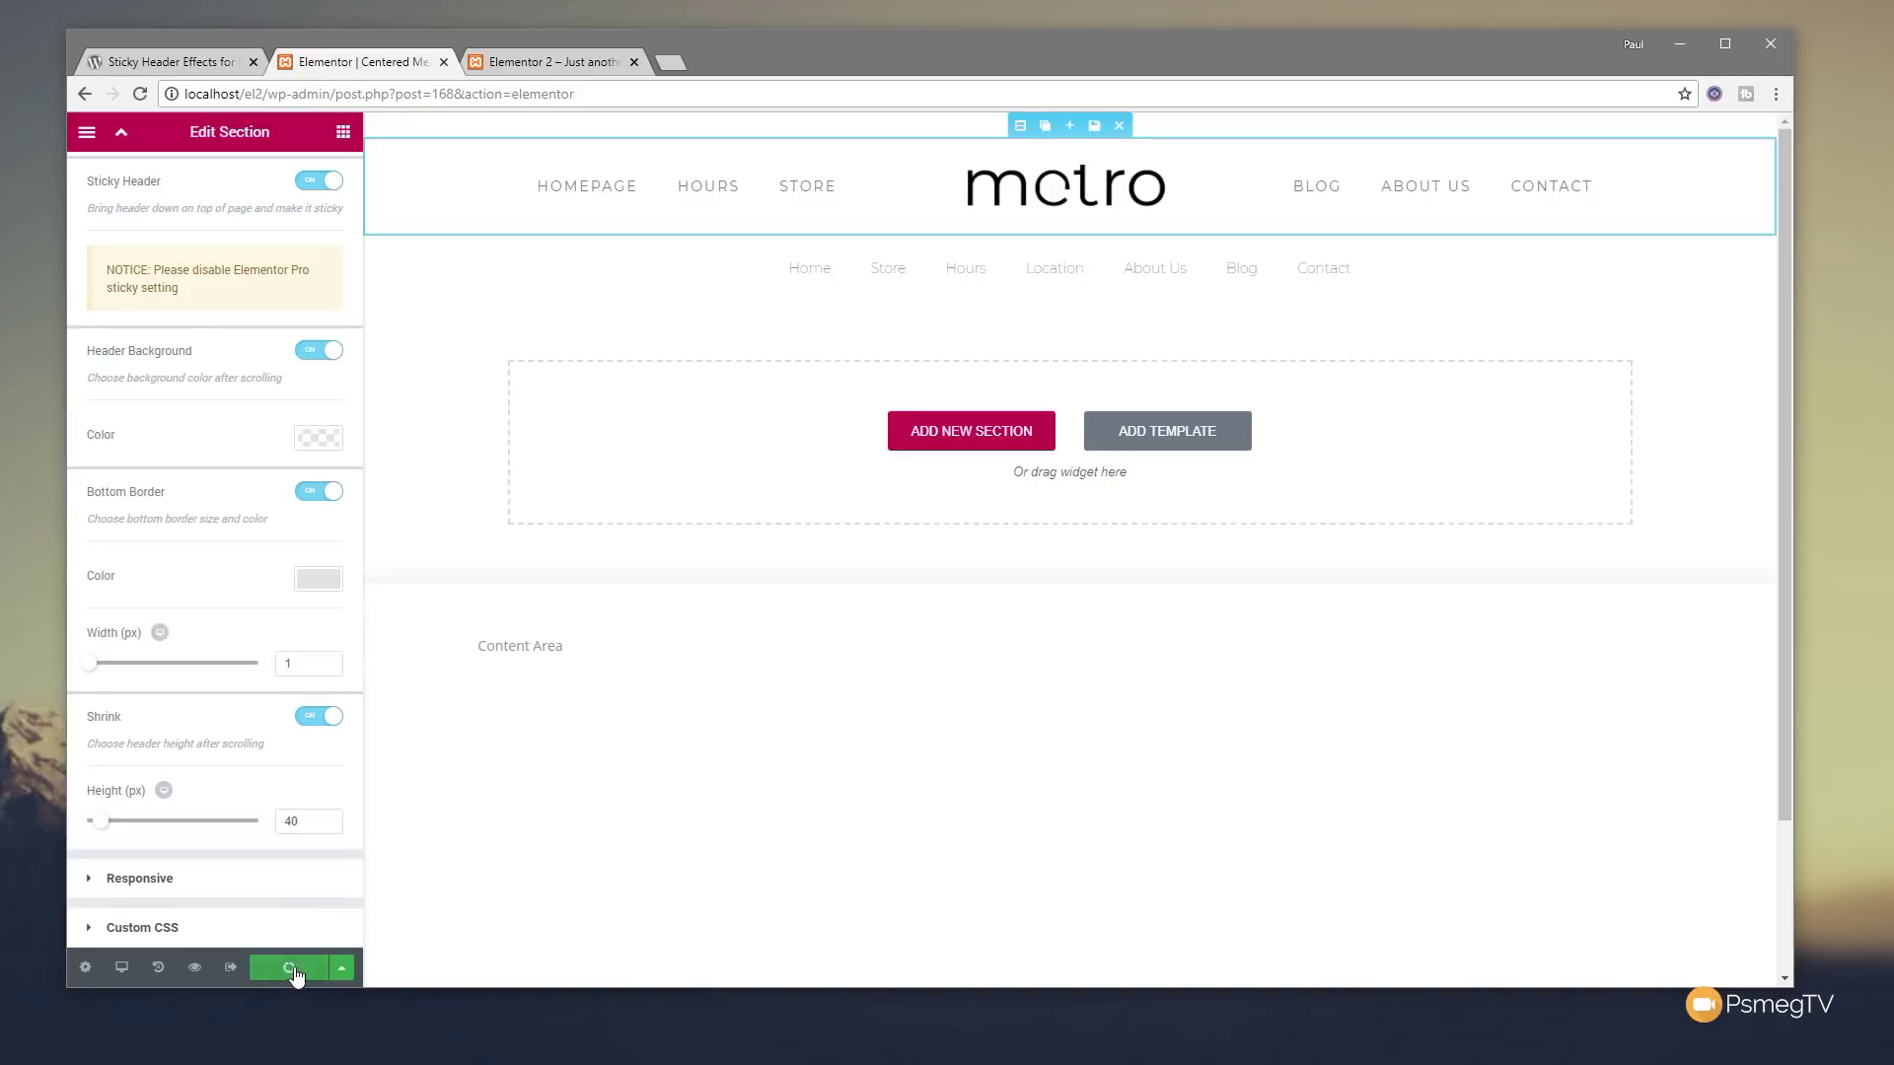
click(557, 61)
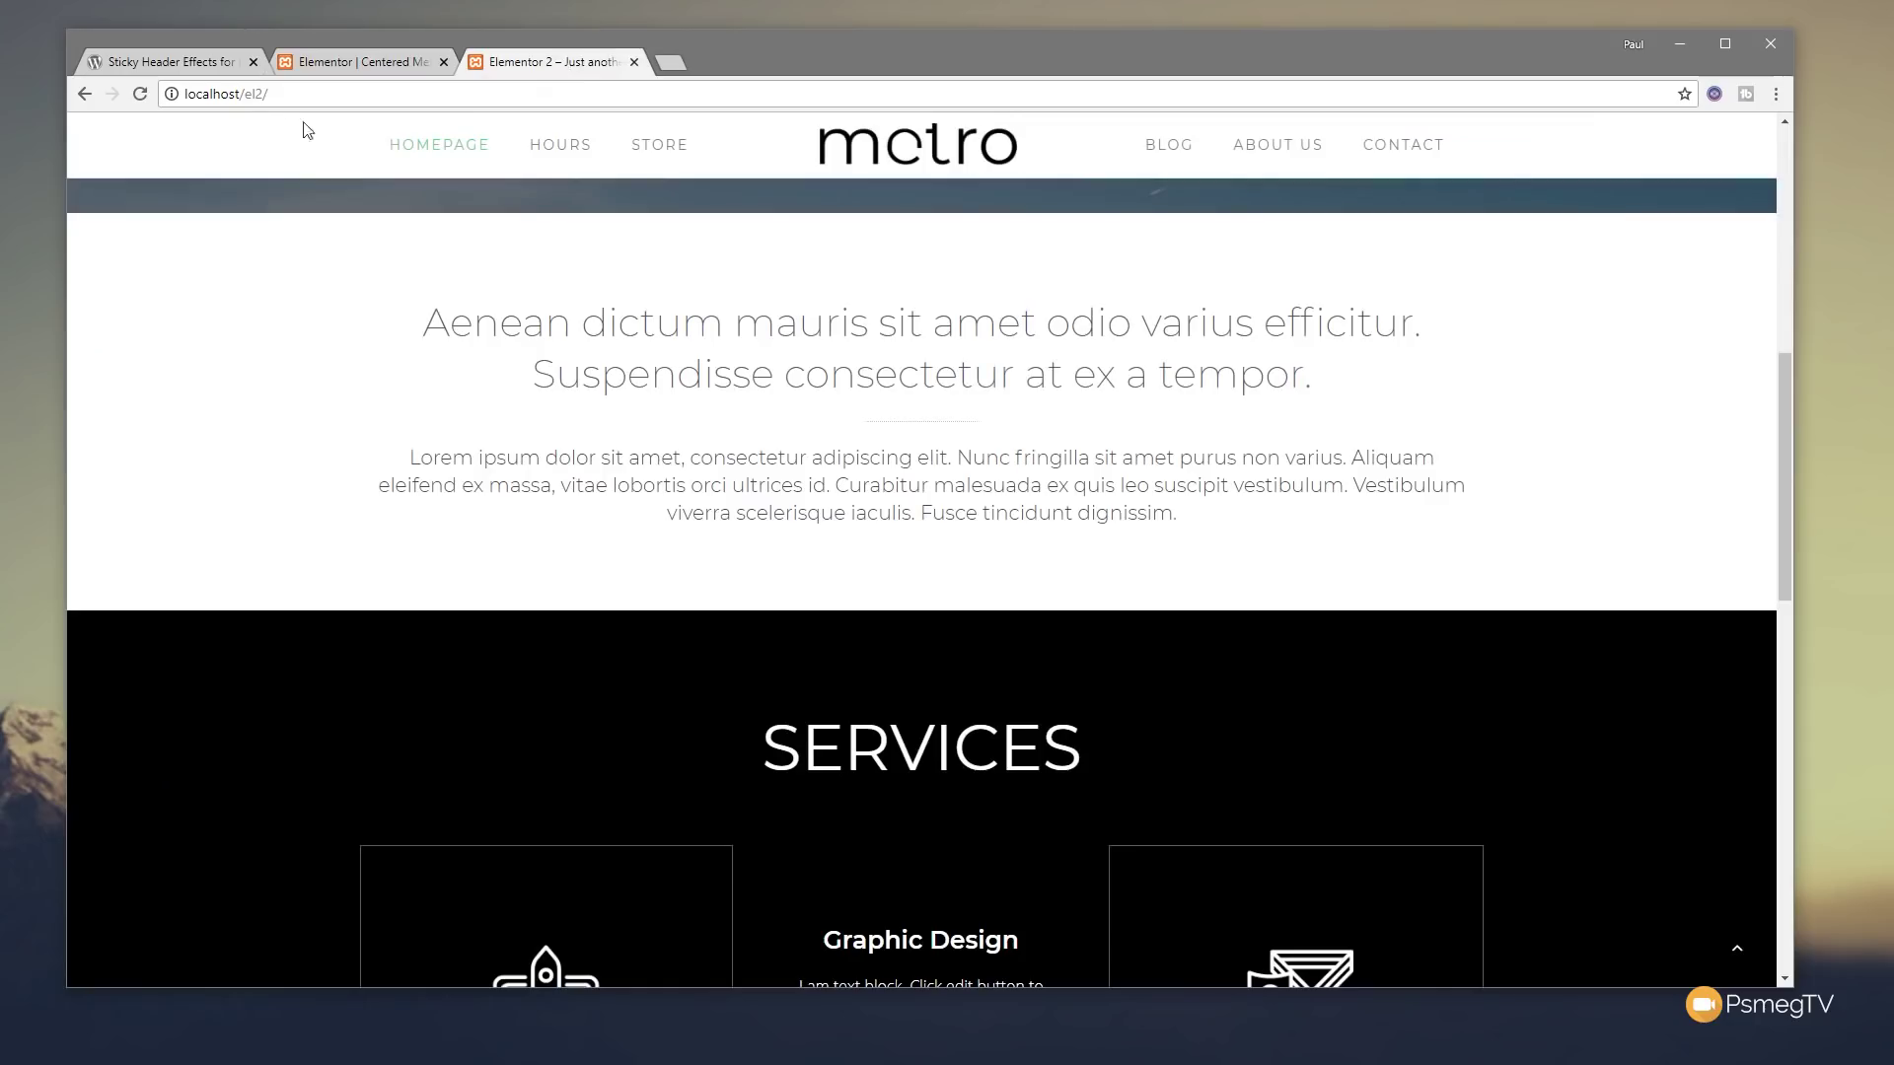
- Reload the homepage and scroll to see the sticky header's semi-transparent white background
click(140, 94)
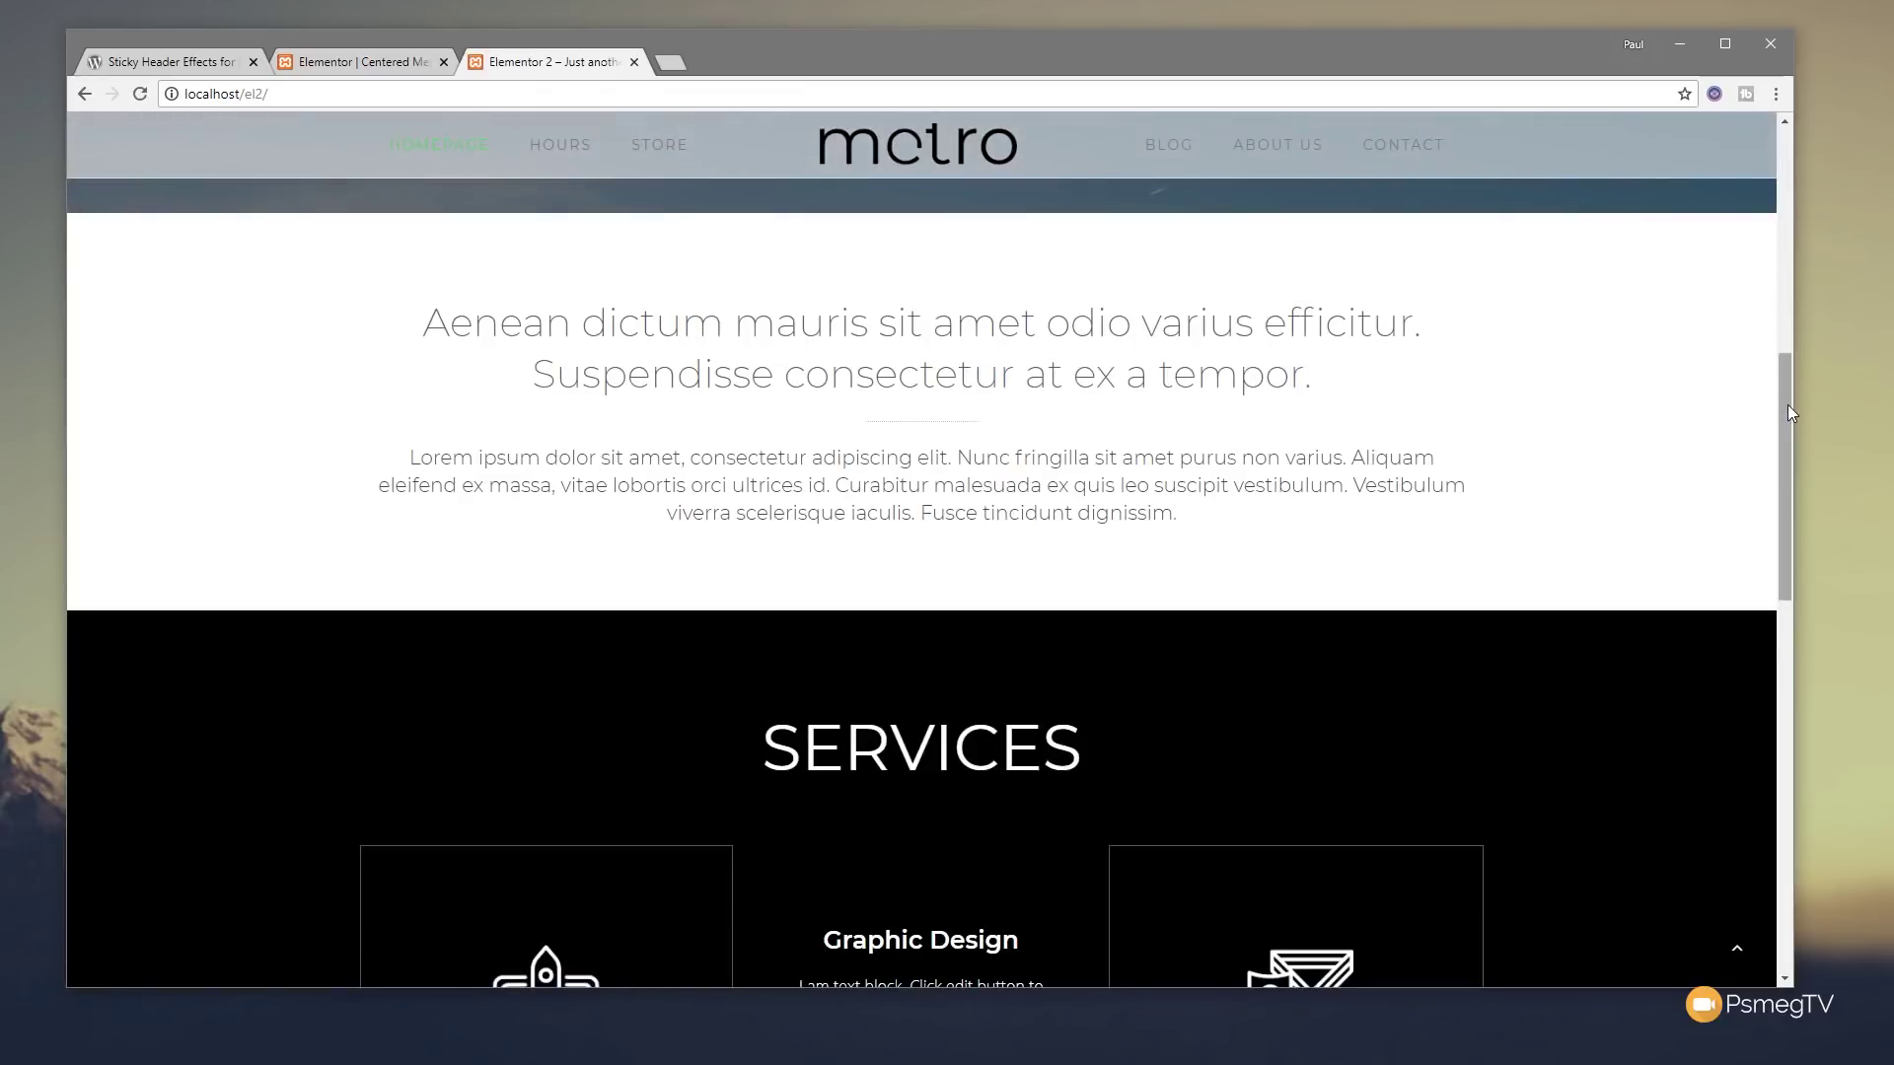
drag(1787, 405, 1812, 156)
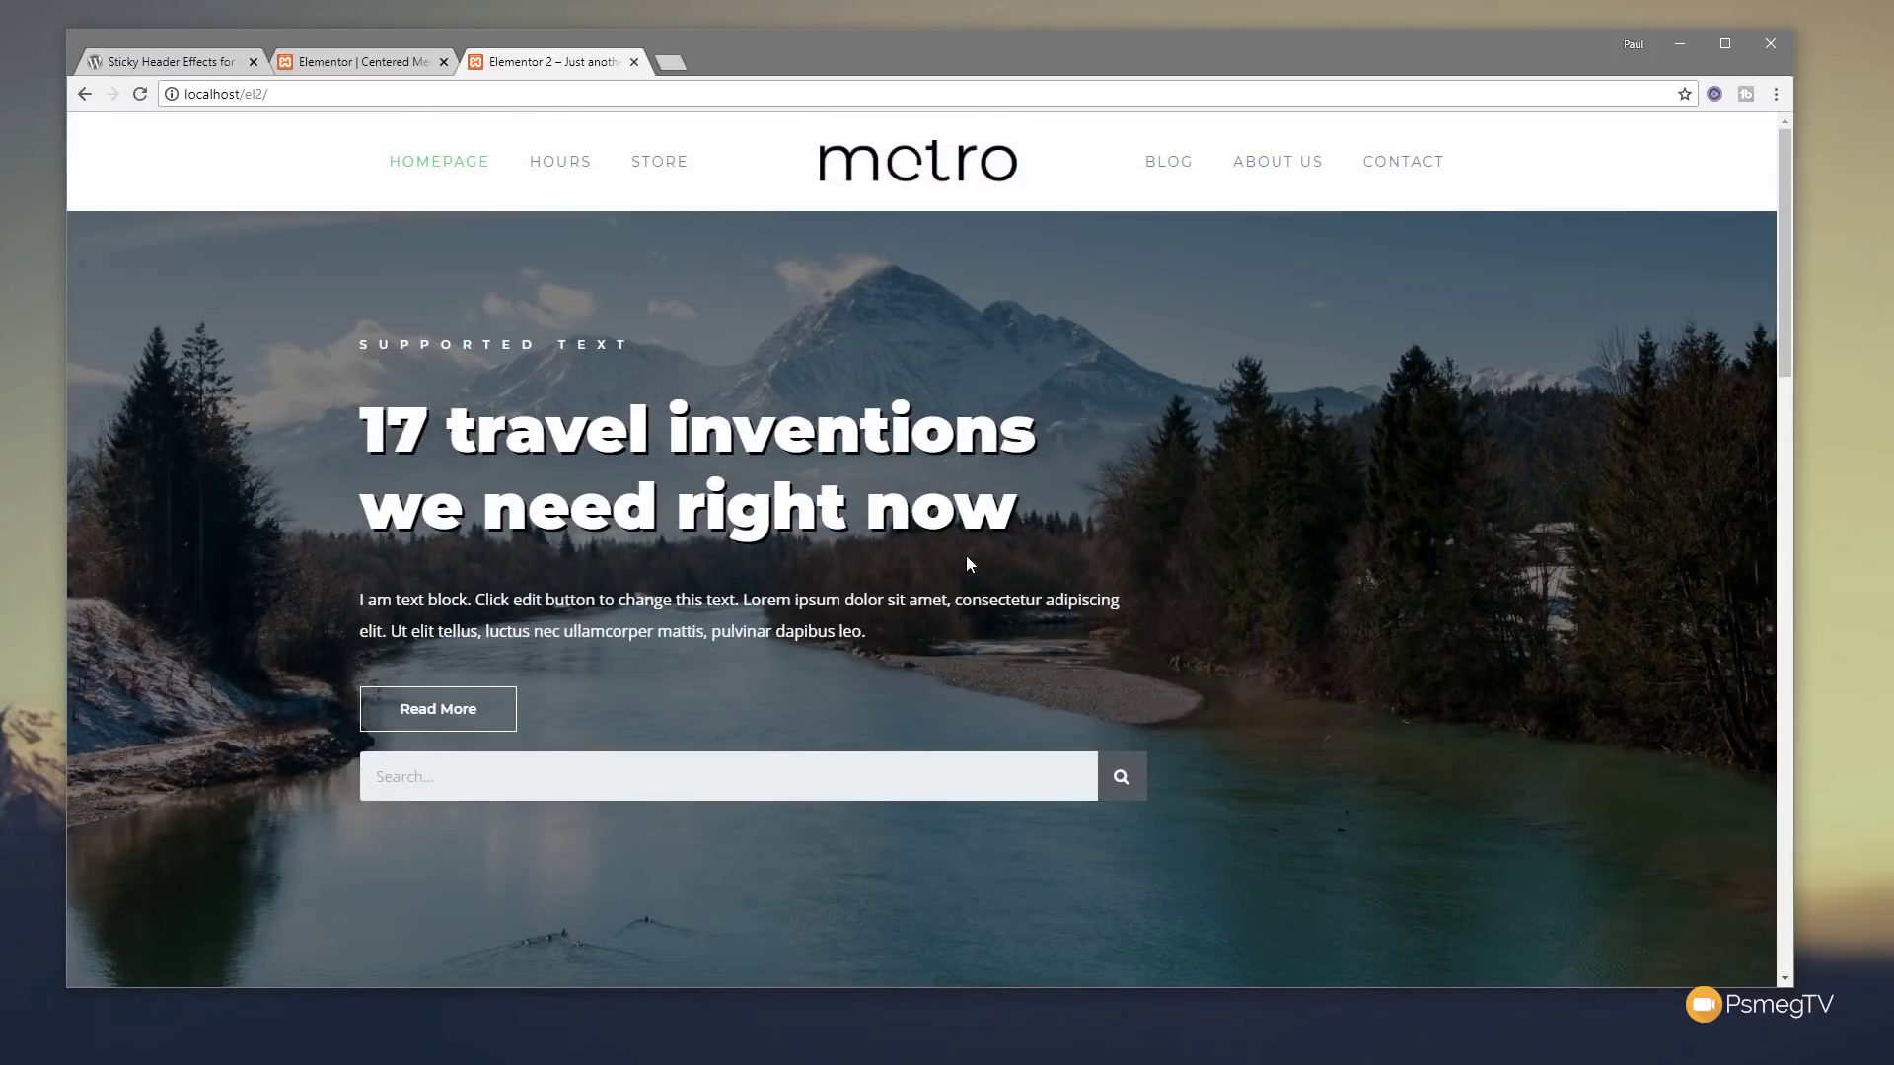